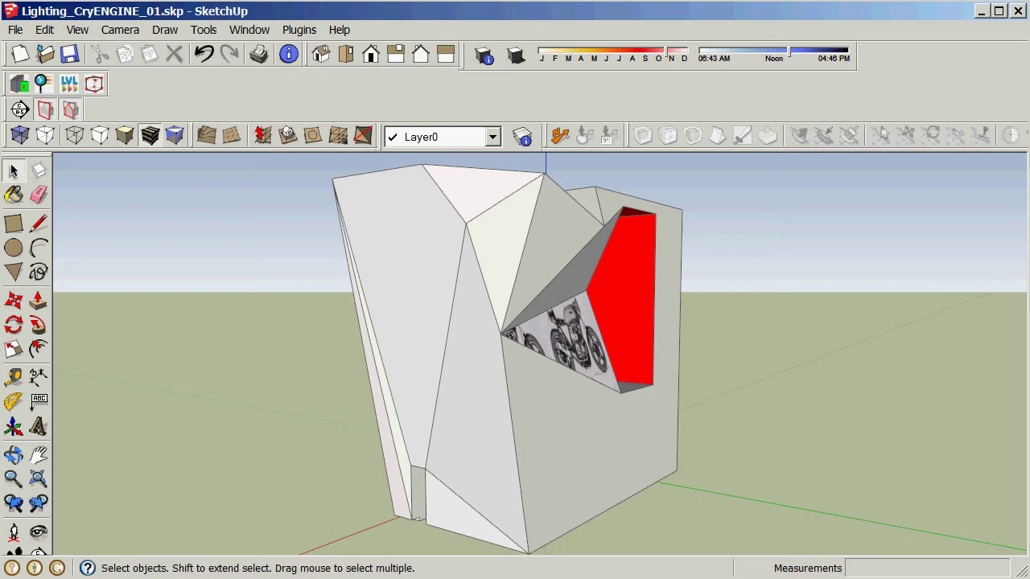
Step: Examine the faceted building model from all sides, including its open section, red wall and motorcycle-textured surfaces
mouse_move(583, 298)
middle_down()
mouse_move(349, 289)
mouse_move(561, 246)
mouse_move(641, 287)
mouse_move(852, 284)
mouse_move(836, 284)
mouse_move(917, 320)
mouse_move(913, 329)
middle_up()
drag(914, 328, 831, 354)
middle_drag(831, 355, 846, 355)
middle_drag(509, 352, 620, 452)
middle_drag(494, 388, 504, 414)
middle_drag(573, 388, 515, 547)
middle_drag(734, 455, 680, 256)
middle_drag(536, 438, 540, 510)
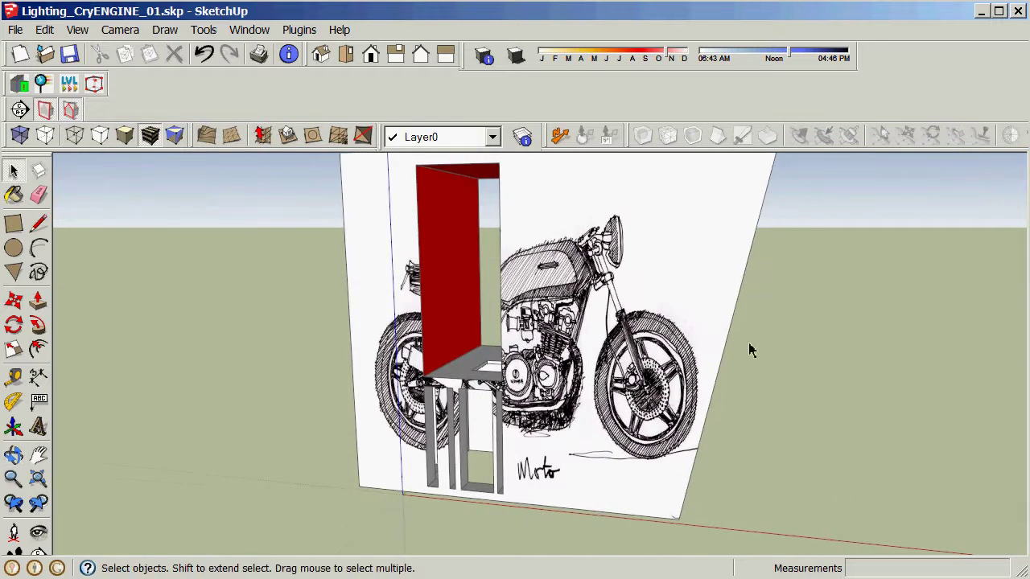
scroll(729, 350, down, 1)
scroll(758, 238, up, 1)
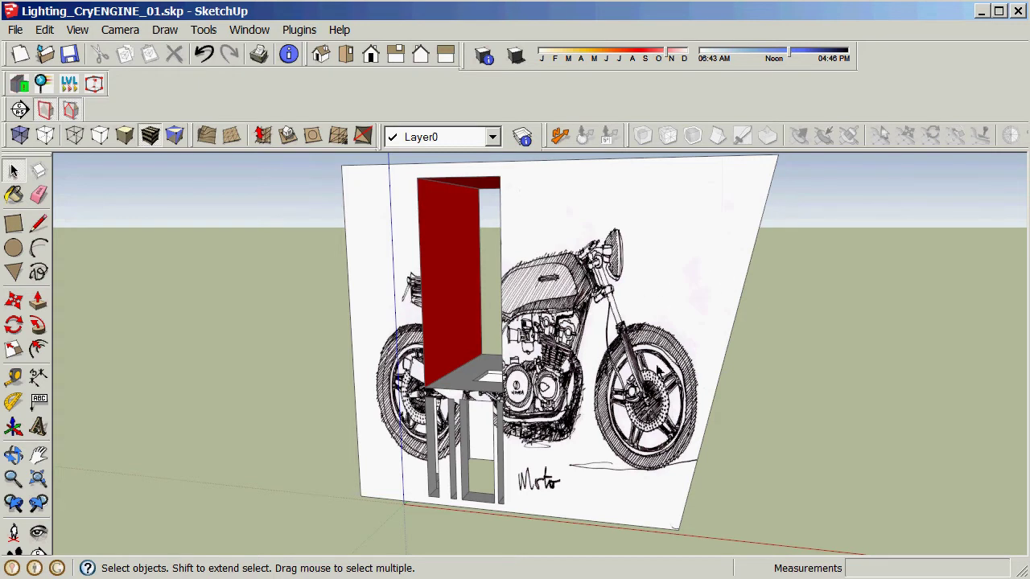
middle_drag(672, 302, 128, 278)
middle_drag(487, 288, 449, 308)
scroll(467, 326, up, 5)
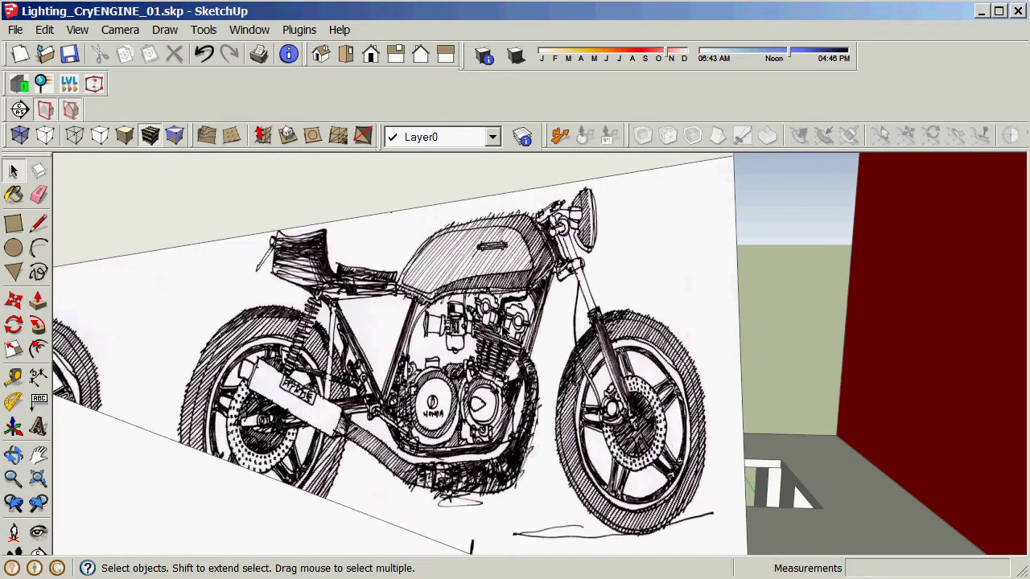
scroll(506, 330, down, 5)
mouse_move(502, 320)
middle_down()
mouse_move(719, 294)
mouse_move(850, 295)
middle_up()
scroll(597, 334, down, 3)
mouse_move(851, 248)
middle_down()
mouse_move(609, 349)
mouse_move(563, 349)
middle_up()
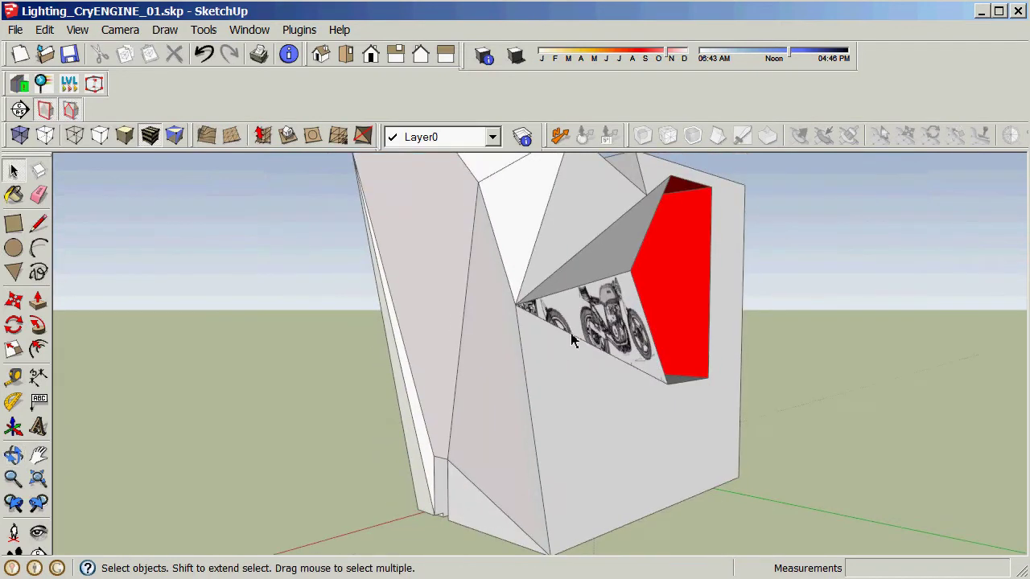
scroll(563, 348, down, 2)
scroll(696, 195, up, 1)
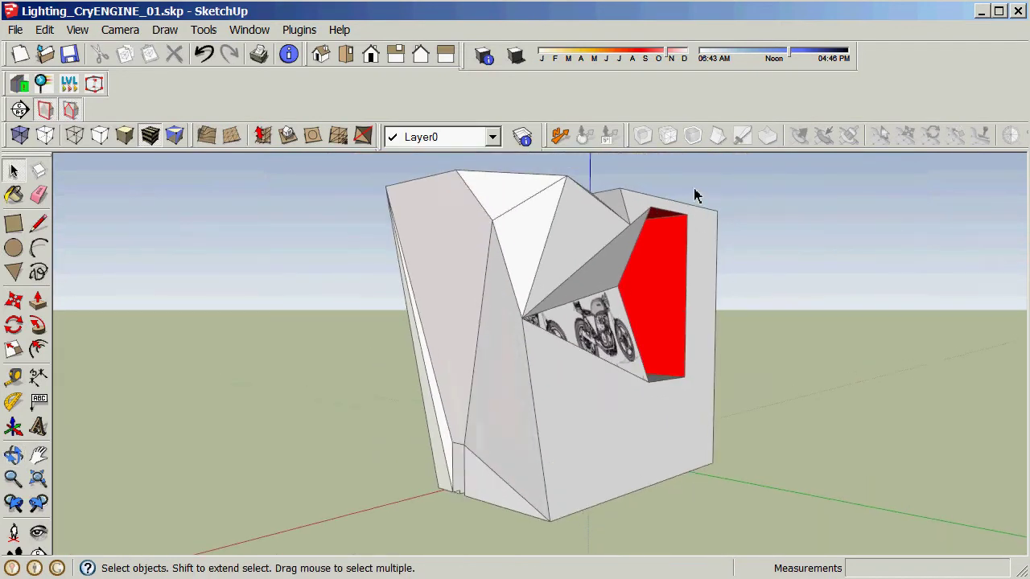
Step: Check the CryENGINE 3 model export path in the PlayUp preferences
click(298, 29)
mouse_move(325, 65)
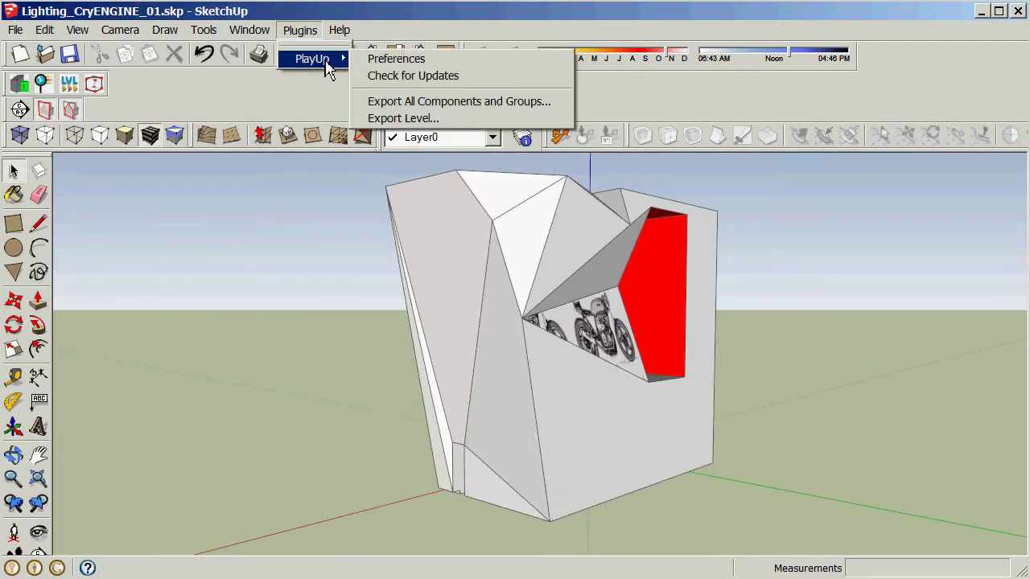
click(390, 58)
click(613, 161)
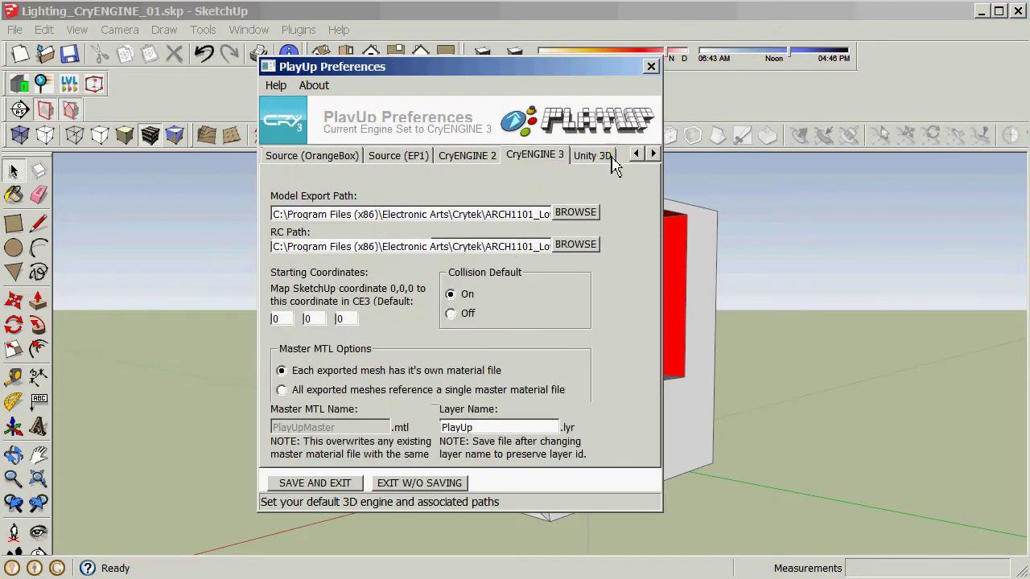
drag(526, 215, 592, 211)
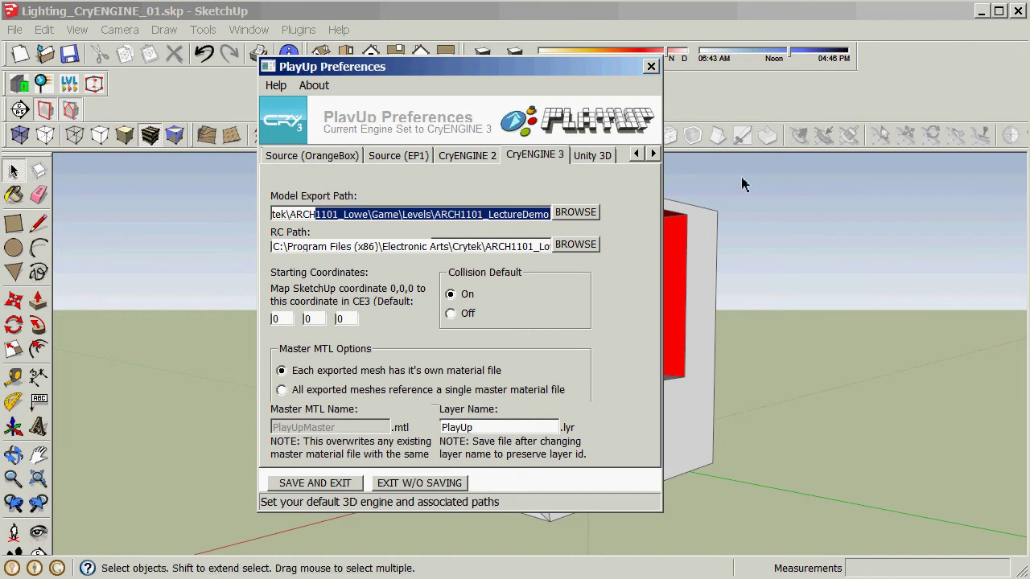
click(780, 205)
Step: Turn the entire building geometry into a component named arch1101_lightingTest01
right_click(535, 351)
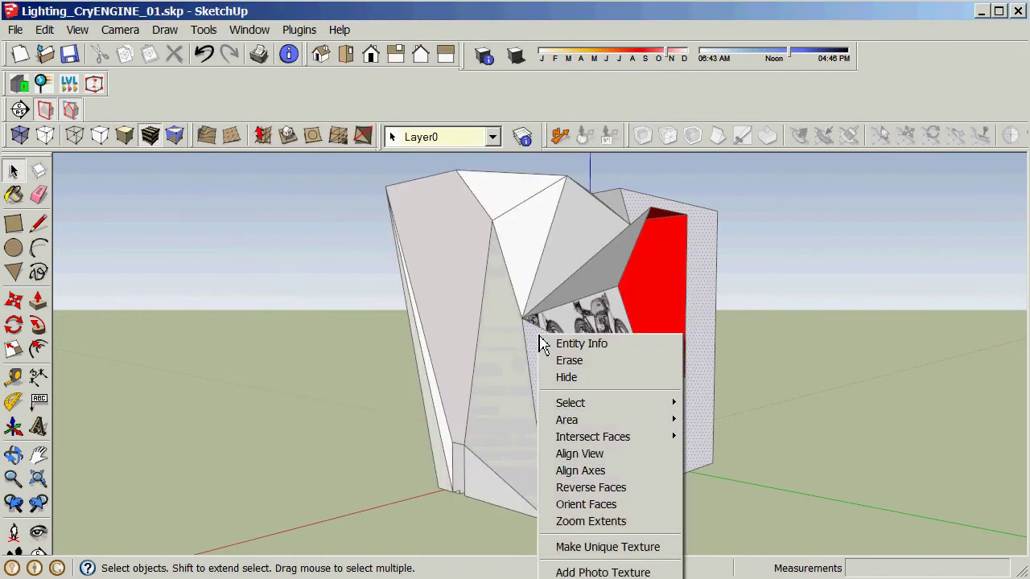
click(517, 356)
triple_click(516, 362)
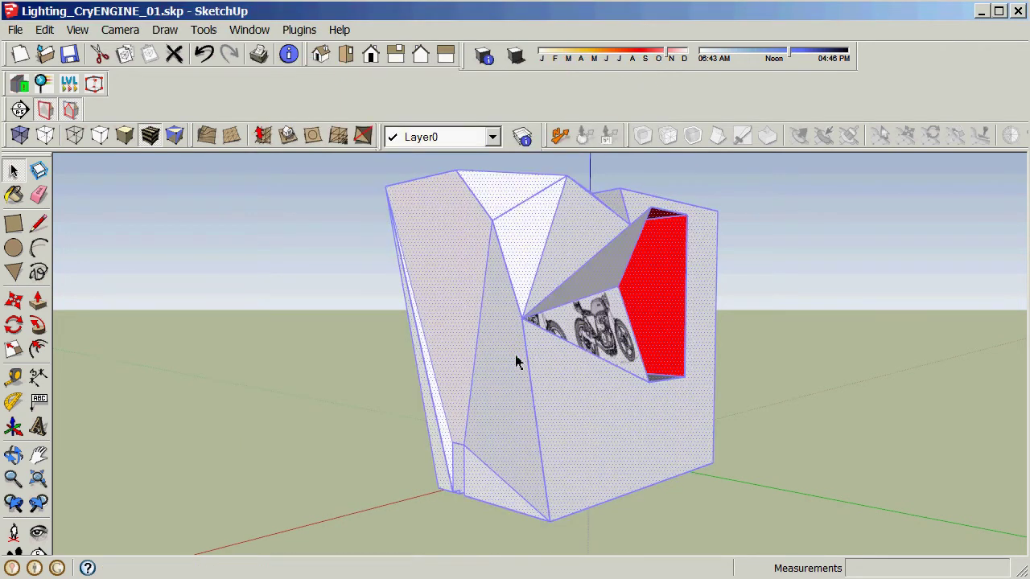
key(g)
drag(184, 52, 280, 203)
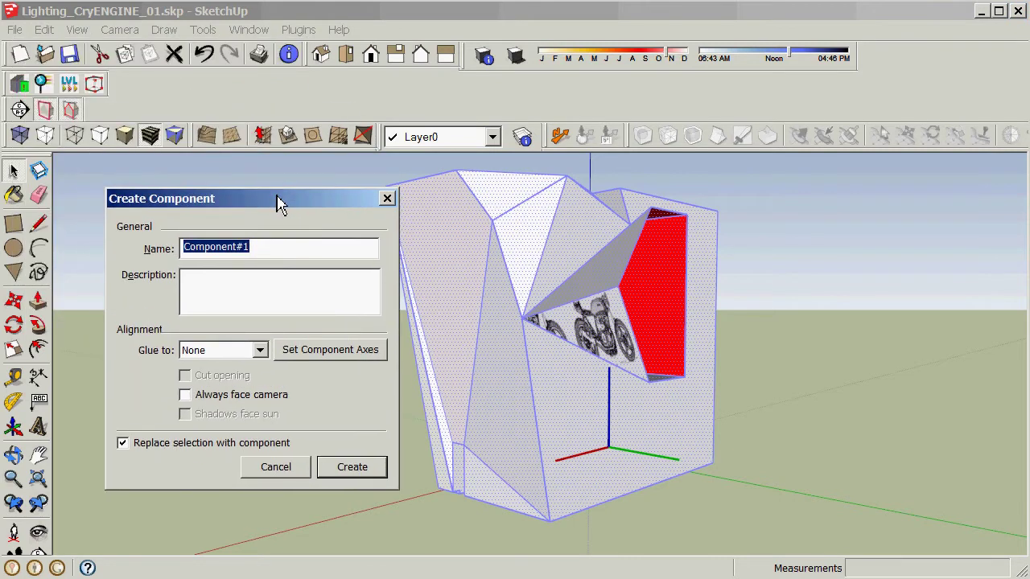
text(arch1101_lightingTest01)
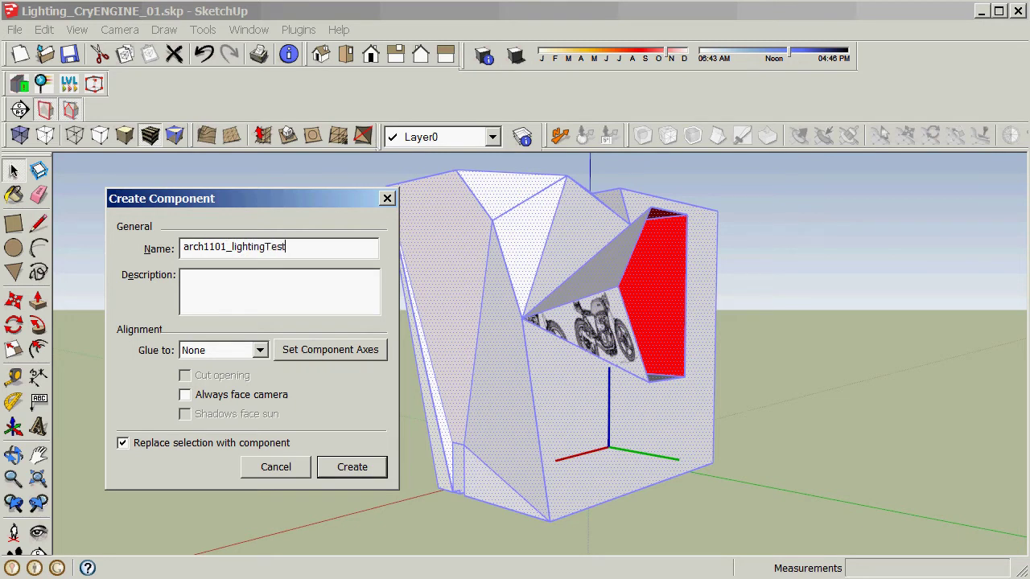
click(352, 467)
Step: Export the selected component to CryENGINE with PlayUp, overwriting any pre-existing material files
right_click(459, 317)
mouse_move(505, 282)
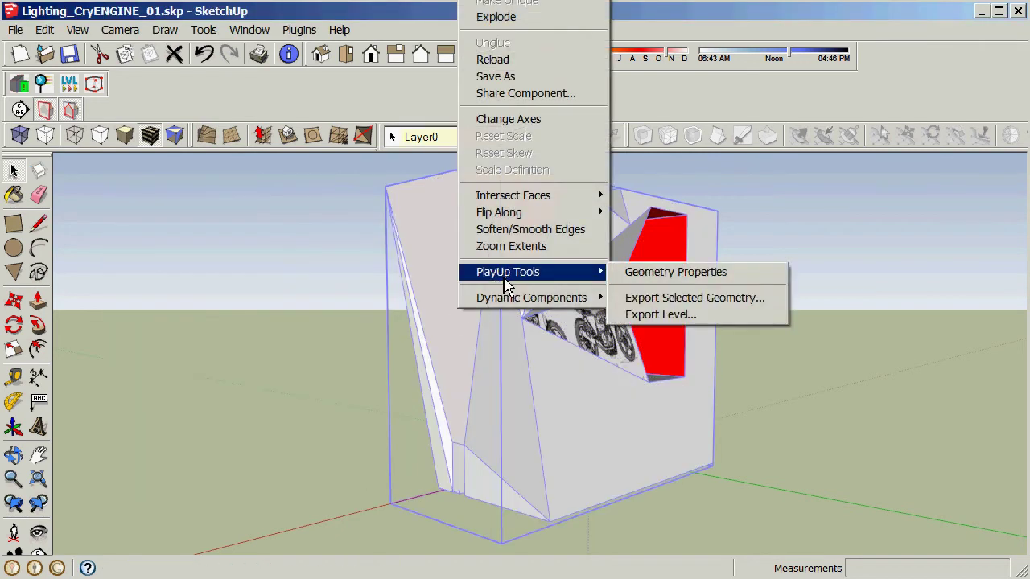
click(659, 299)
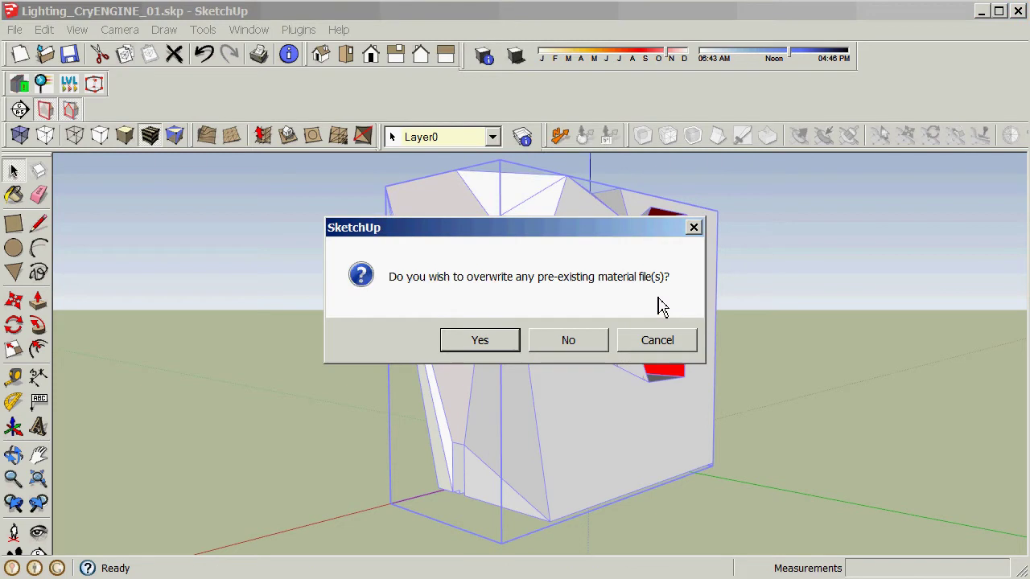
click(483, 352)
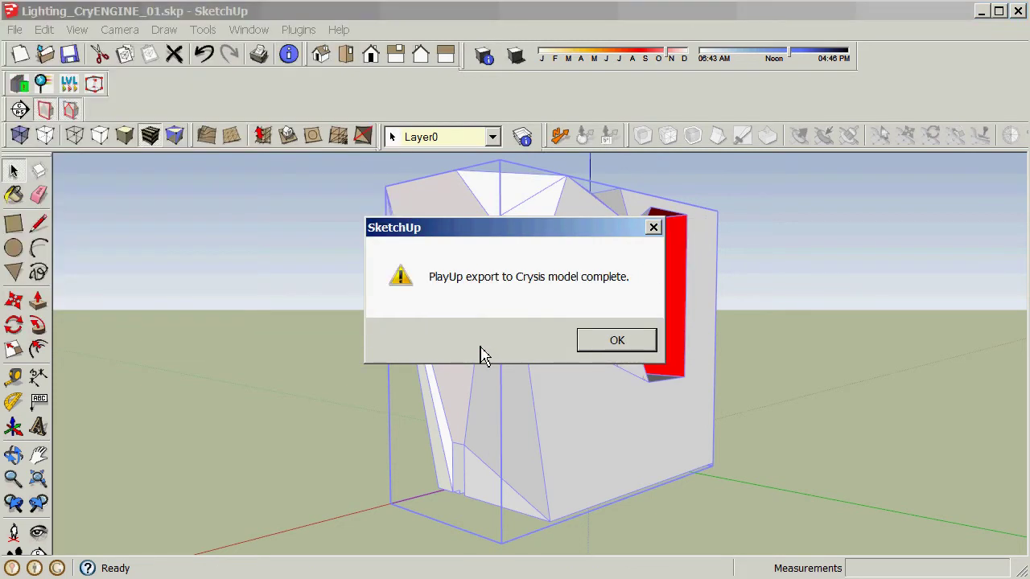
click(631, 346)
Step: Switch to the CryENGINE Sandbox editor, go to an open spot in the level and reload the Geom Entity browser
key(alt+Tab)
right_drag(551, 381, 552, 384)
key(w)
key(d)
key(s)
key(w)
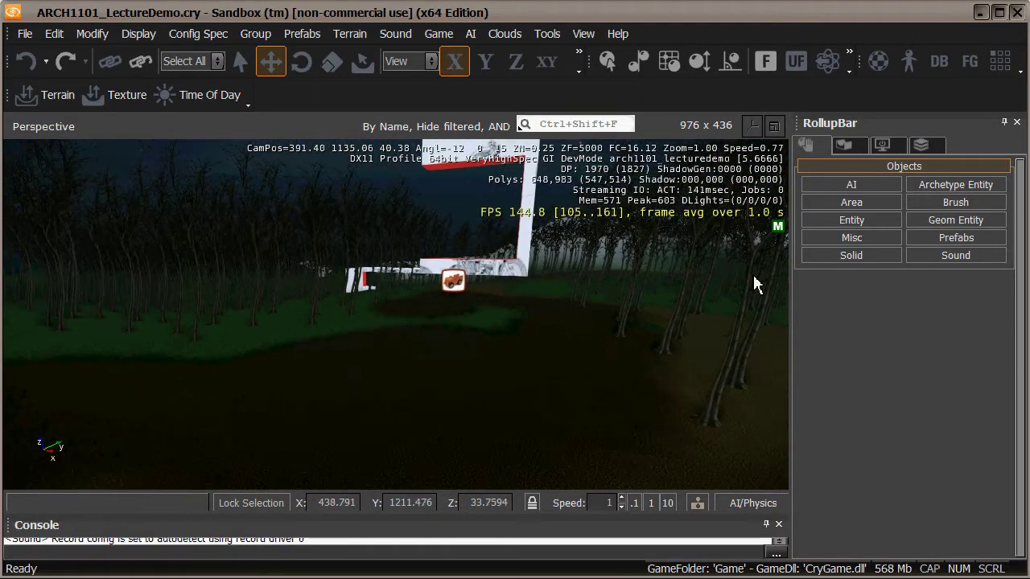
click(971, 225)
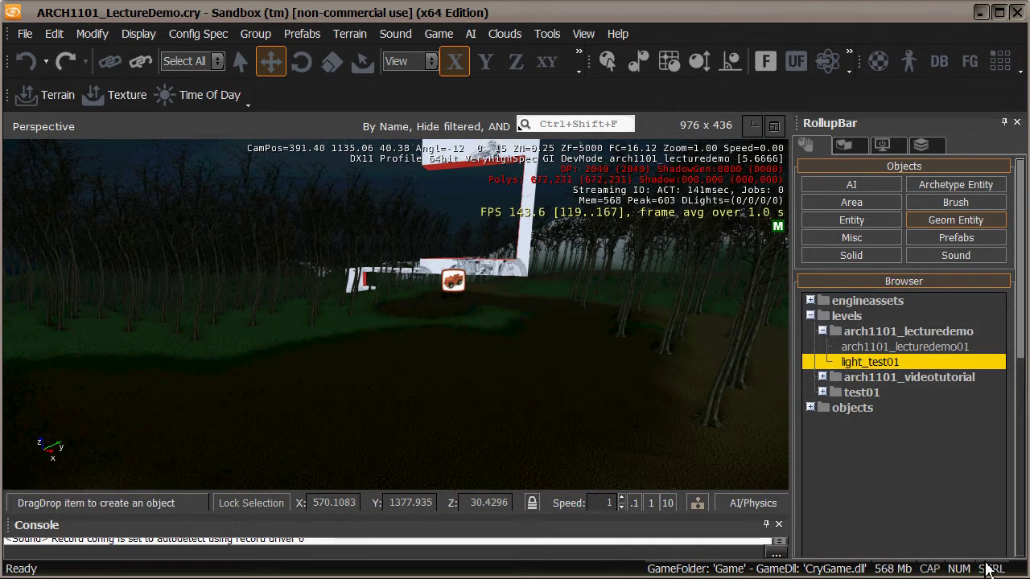
drag(1026, 346, 1011, 494)
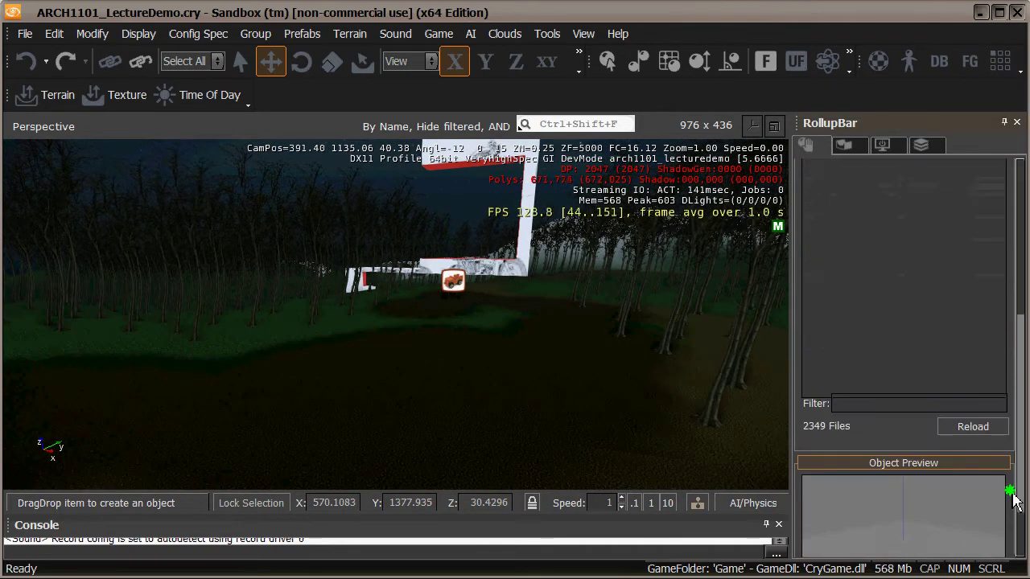
click(983, 420)
drag(1023, 425, 1024, 324)
Step: Place the arch1101_lightingtest01 geometry in the forest clearing and lower it slightly along the Z axis
click(927, 355)
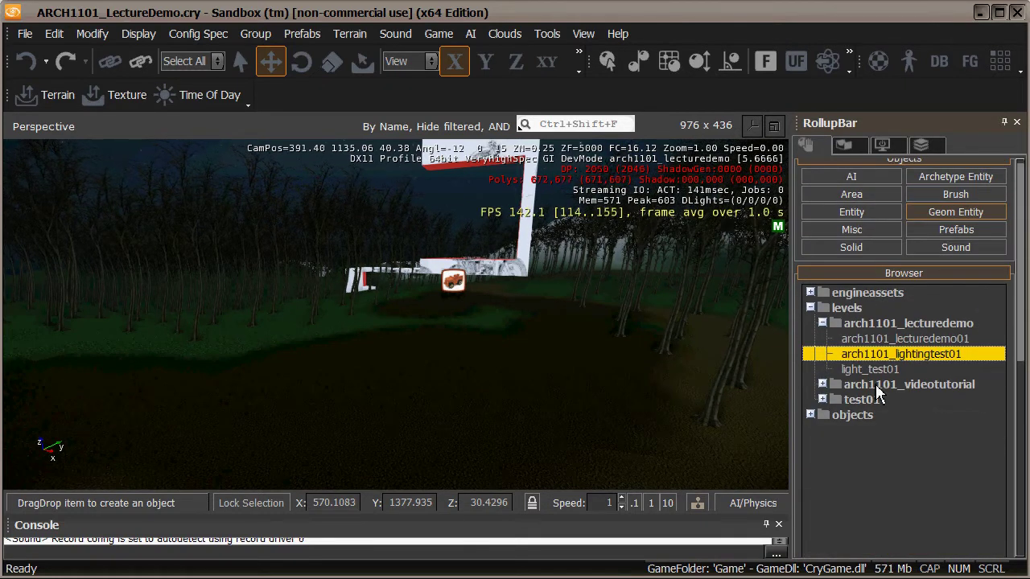
drag(917, 368, 277, 371)
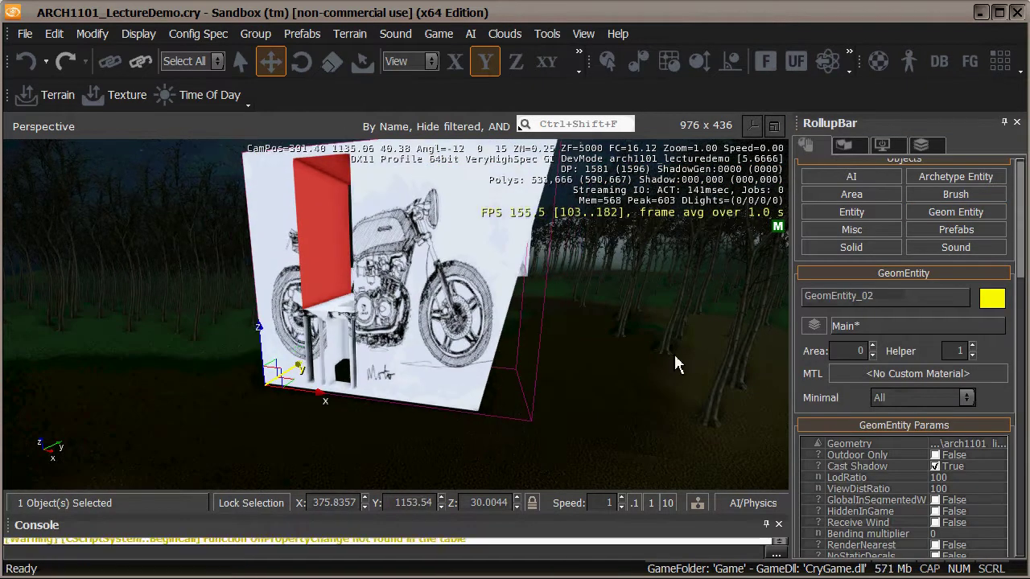
right_drag(633, 393, 631, 394)
key(d)
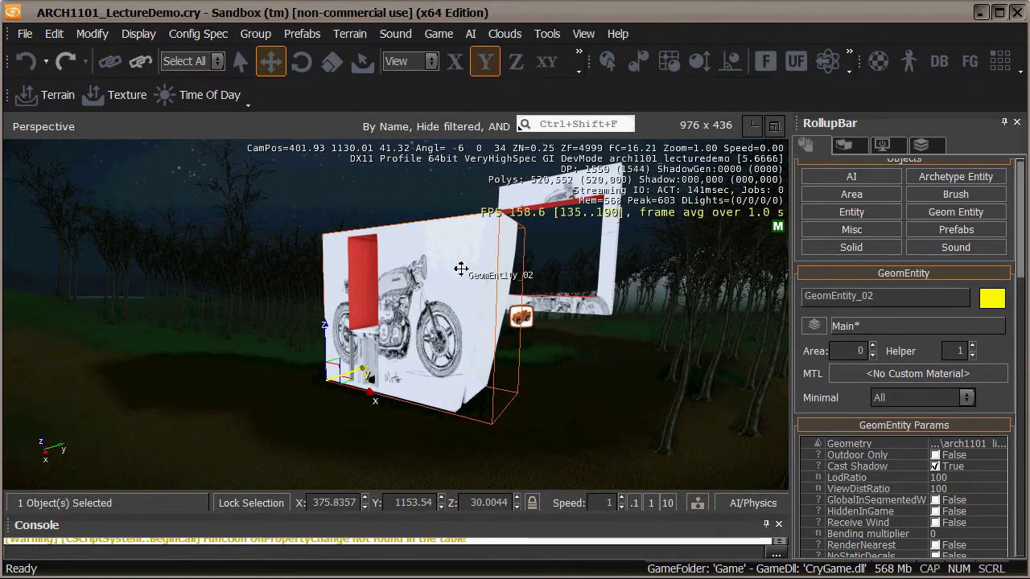
drag(332, 342, 333, 347)
mouse_move(367, 453)
right_down()
mouse_move(384, 457)
mouse_move(367, 459)
right_up()
key(a)
key(w)
Step: Open the Time Of Day editor and display the complete Sky color curves
click(345, 36)
click(372, 110)
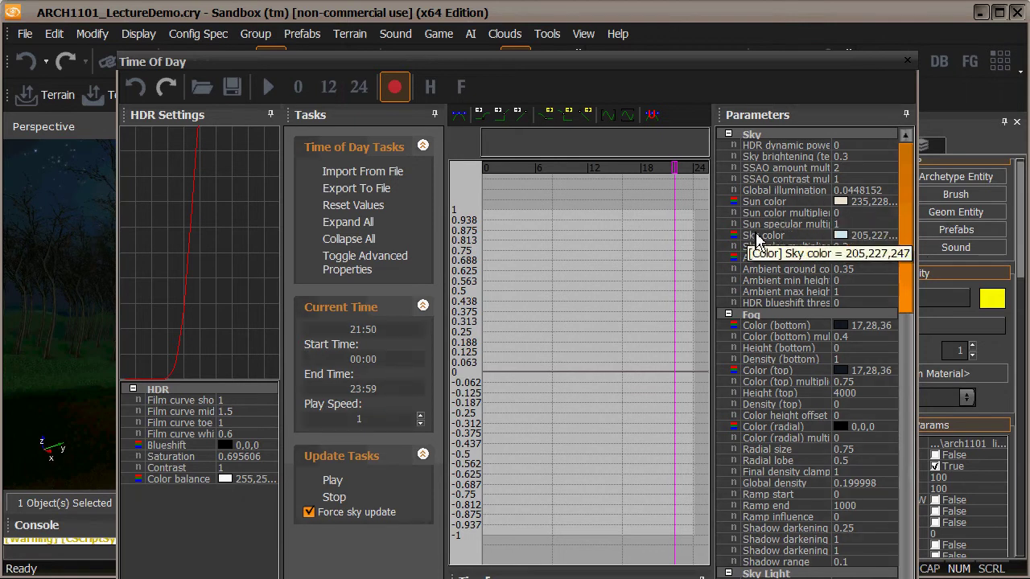
click(845, 238)
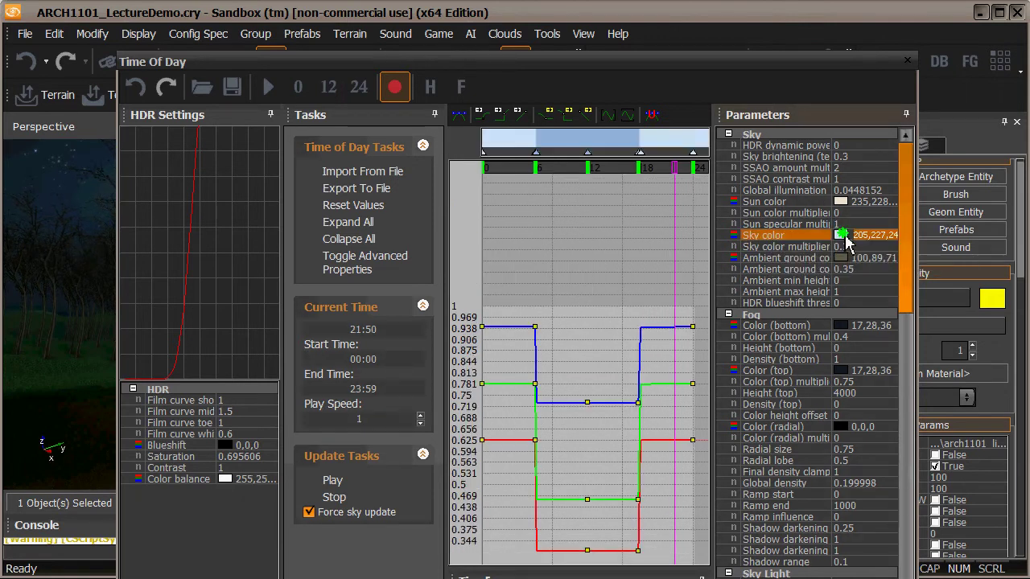
middle_drag(632, 293, 585, 226)
scroll(587, 230, down, 3)
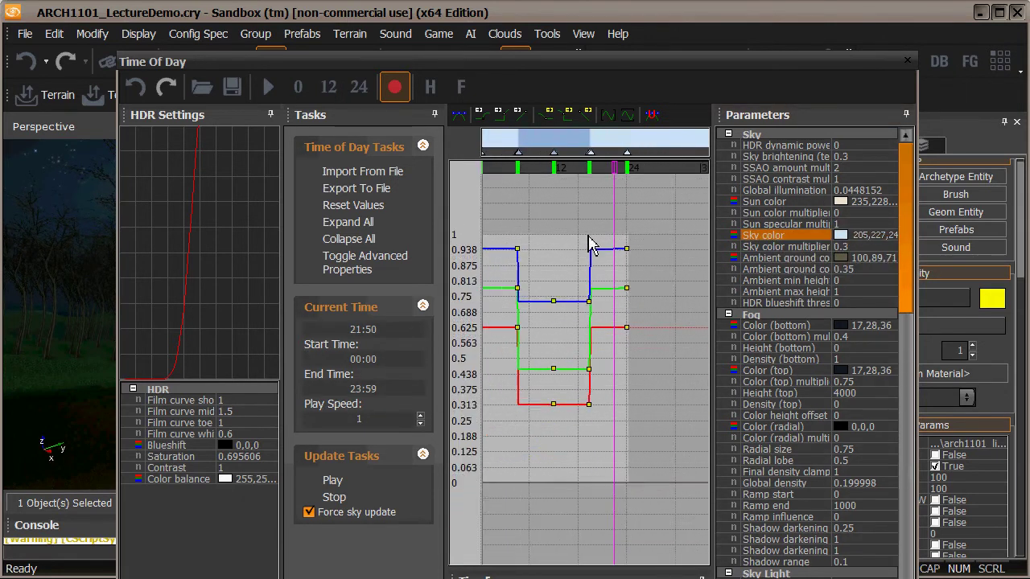
middle_drag(605, 373, 630, 438)
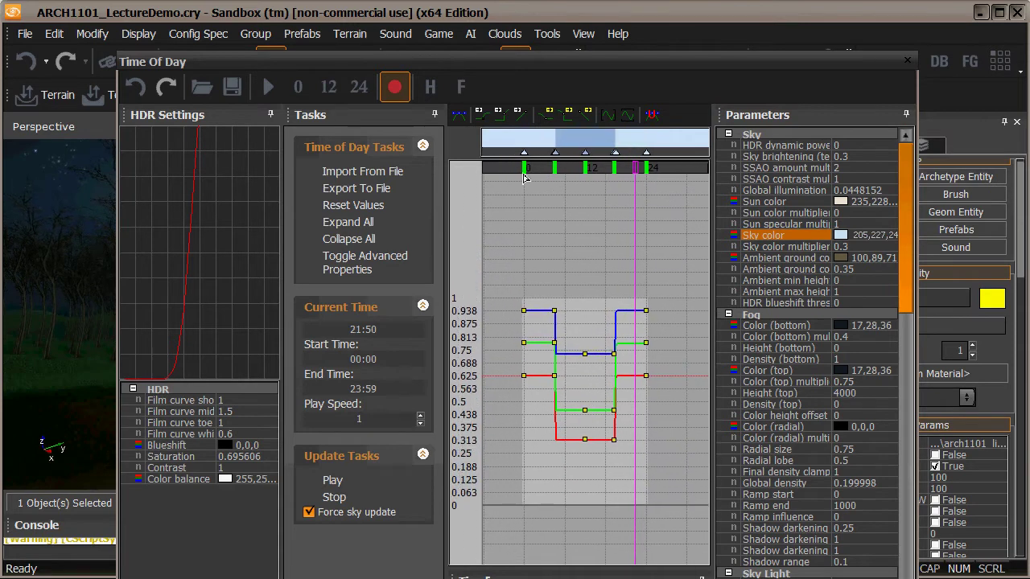
Step: Set the current time to about 13:33 and view the placed model in daylight
drag(635, 173, 593, 168)
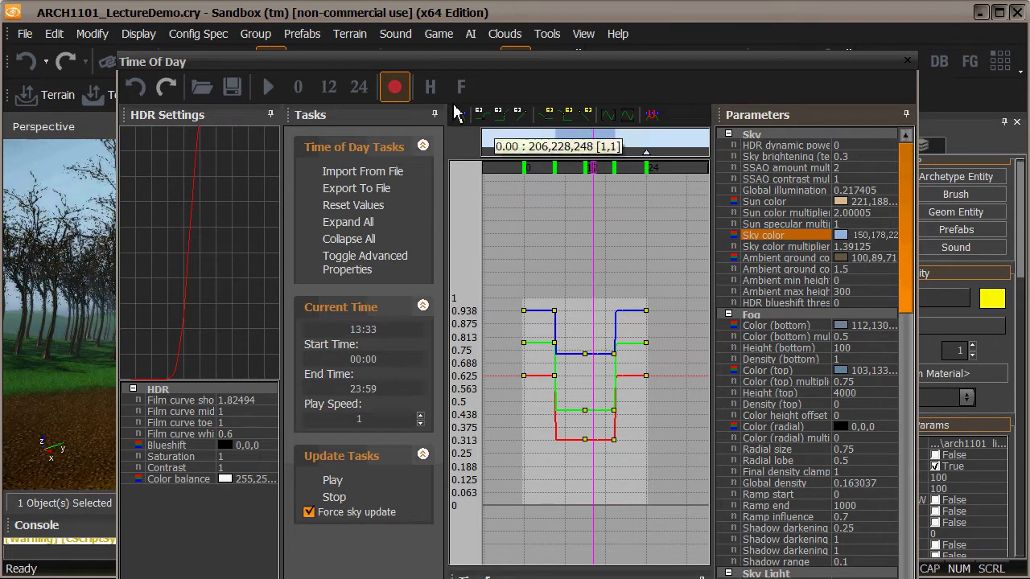
drag(464, 65, 570, 78)
mouse_move(181, 292)
right_down()
mouse_move(166, 287)
mouse_move(171, 296)
right_up()
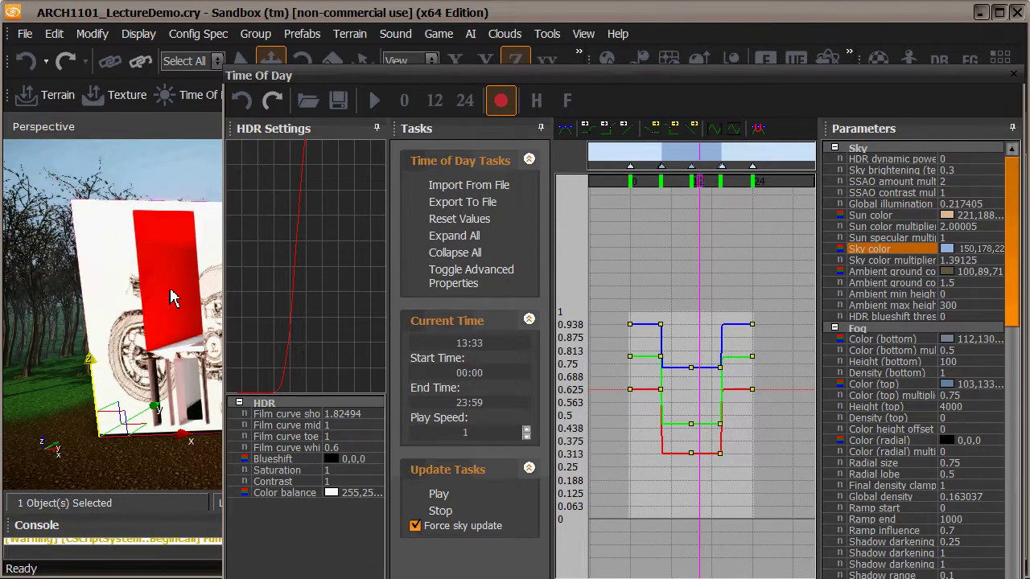
Step: Set the current time to about 23:13 and inspect the placed model at night
mouse_move(699, 181)
mouse_down()
mouse_move(756, 196)
mouse_move(748, 219)
mouse_up()
right_drag(132, 333, 134, 342)
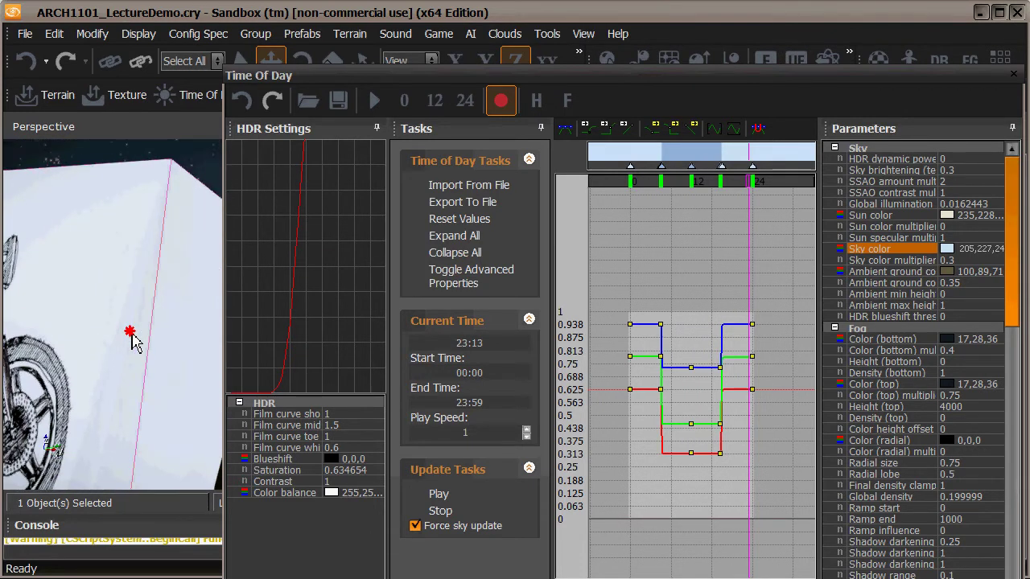
scroll(135, 329, down, 5)
right_drag(141, 313, 141, 312)
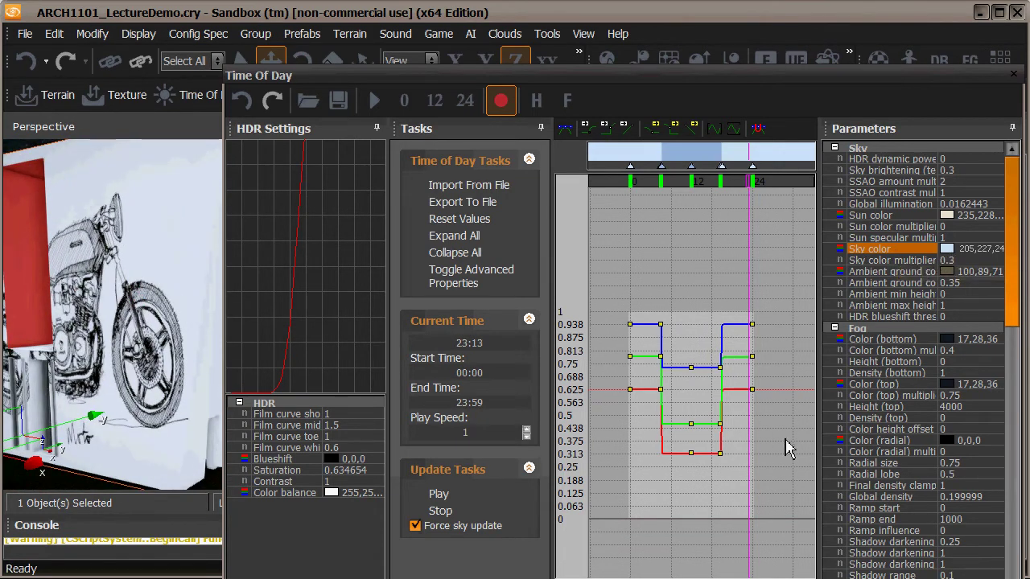
Step: Lower the red and green Sky color keys at the end of the day to about 0
middle_drag(755, 438, 749, 424)
scroll(748, 424, up, 3)
drag(724, 281, 728, 549)
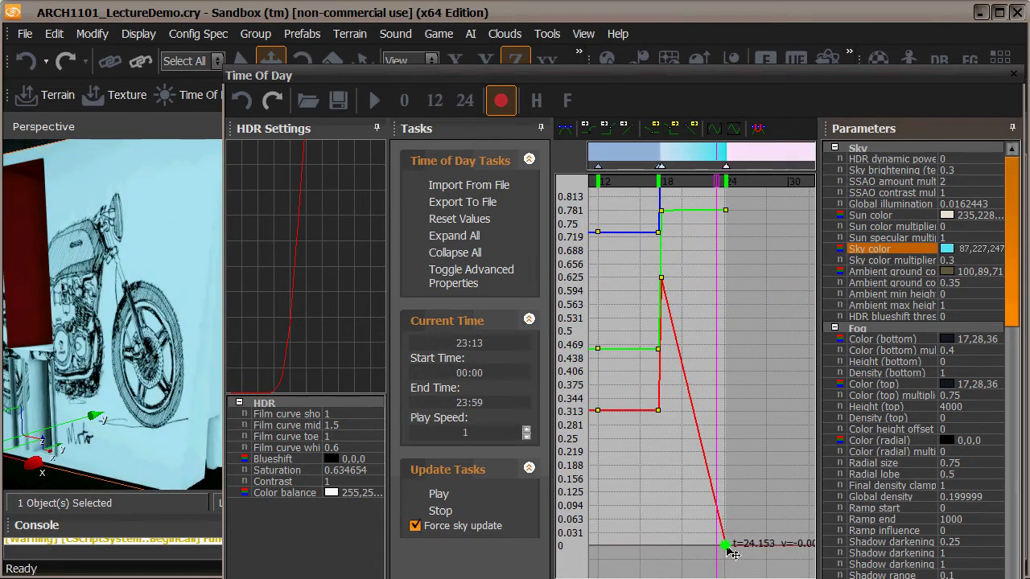
drag(726, 211, 722, 543)
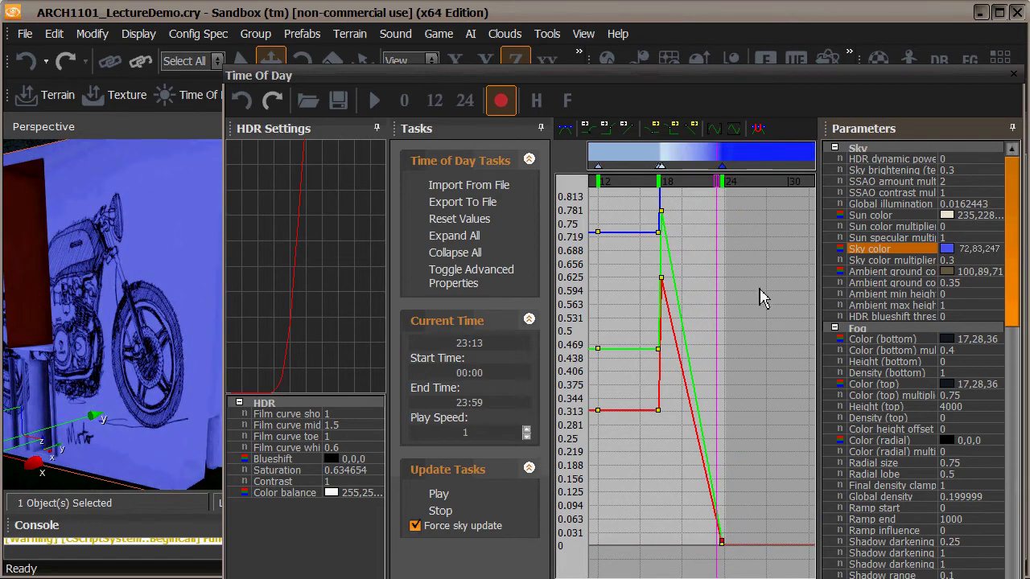
Step: Lower the blue Sky color key at the end of the day to about 0.01, near time 23.6
middle_drag(763, 298, 734, 441)
drag(699, 283, 701, 573)
scroll(713, 512, up, 1)
middle_drag(709, 500, 730, 298)
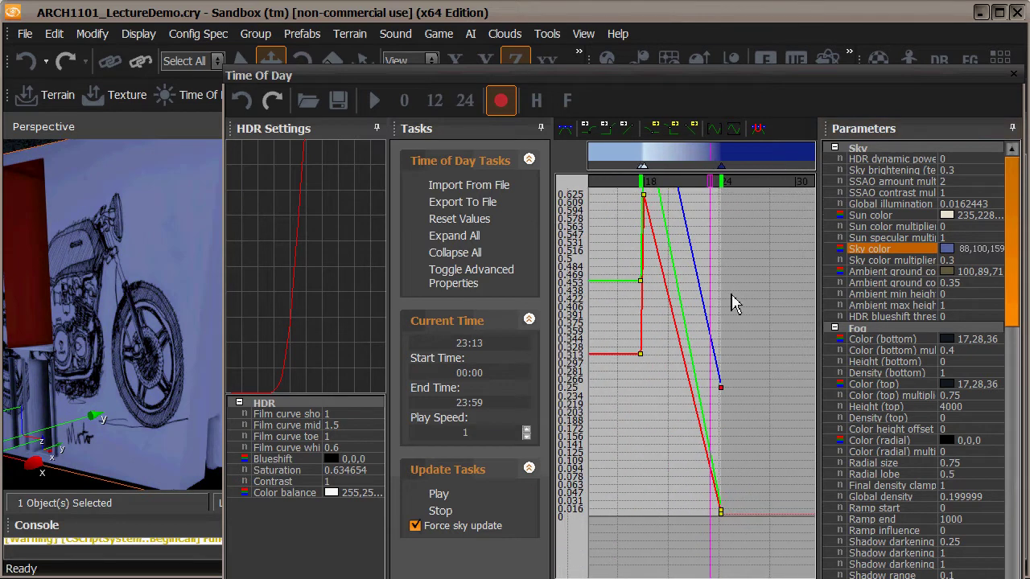
drag(724, 391, 724, 434)
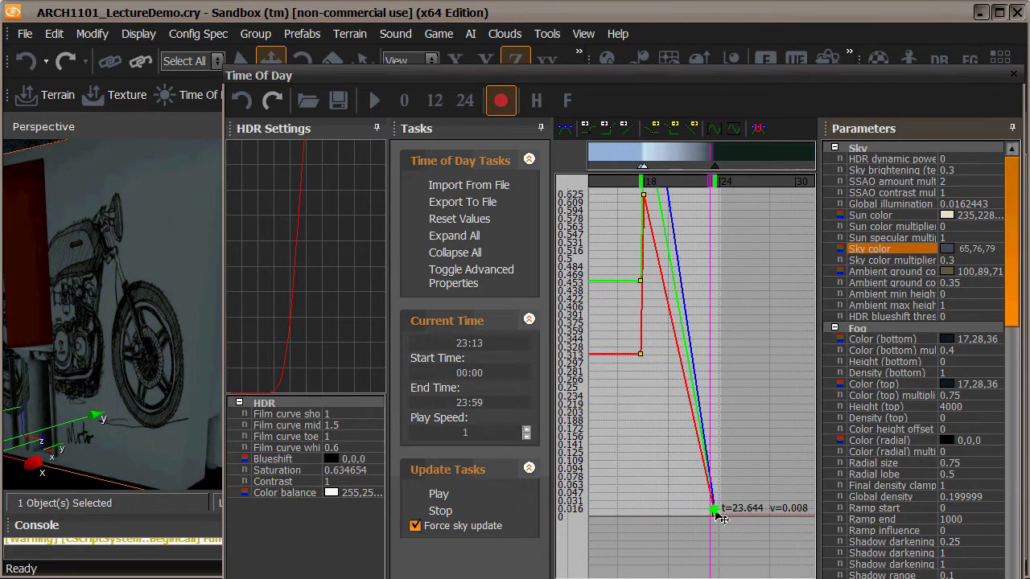
drag(718, 516, 720, 512)
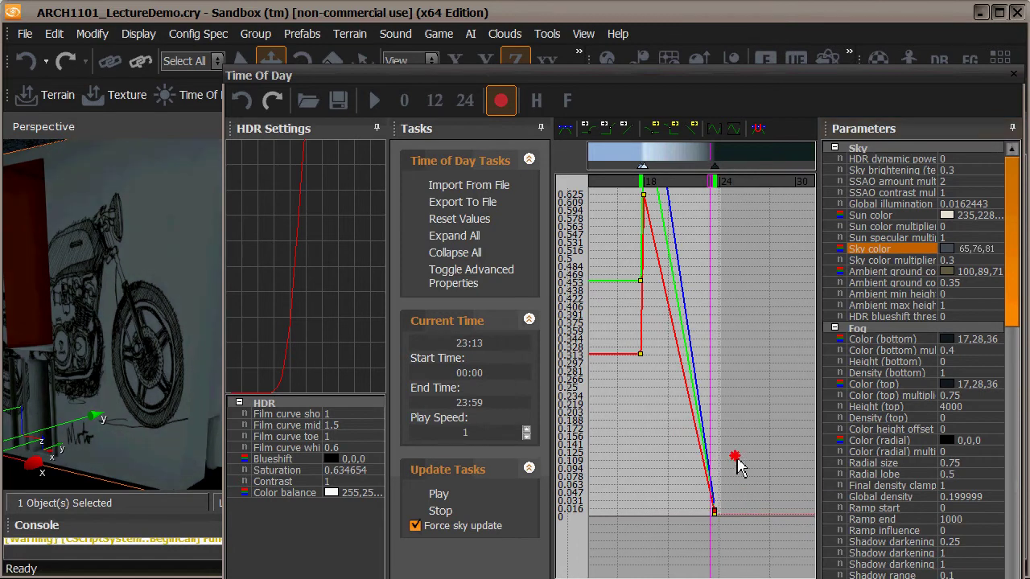
scroll(731, 450, up, 6)
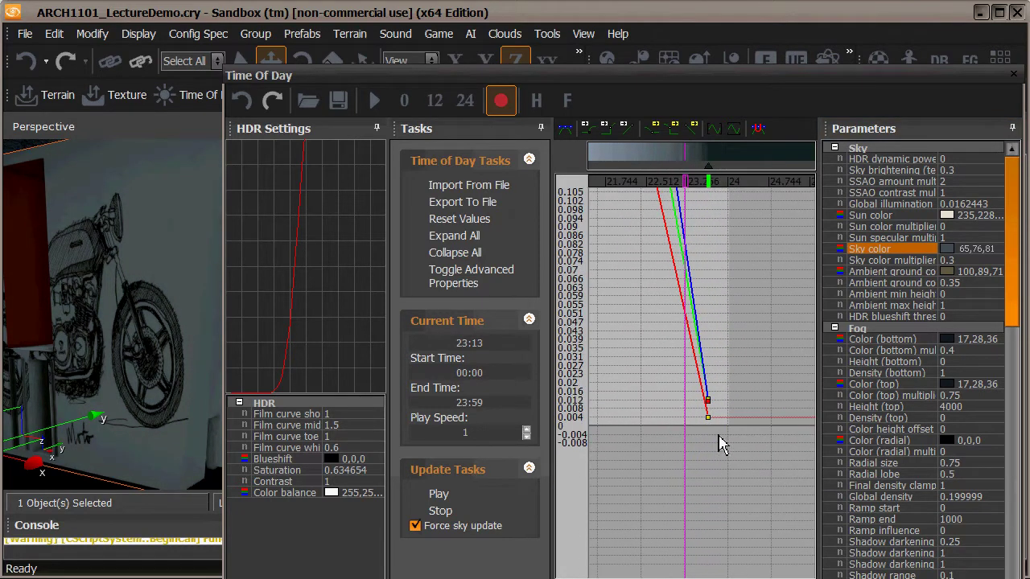
Step: Move the red, green and blue Sky color keys at the end of the day to time 24 with value 0
scroll(722, 447, up, 4)
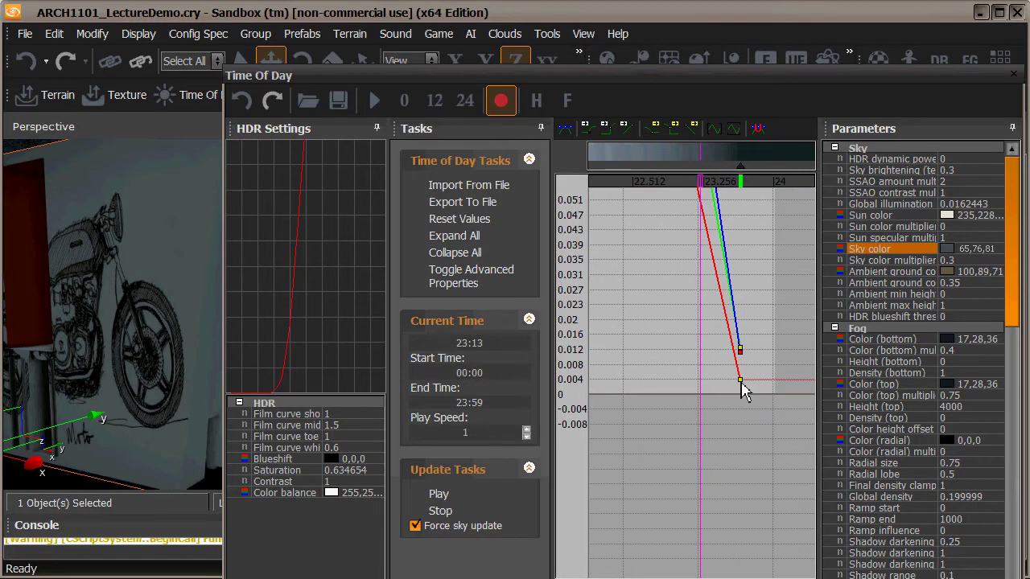
drag(741, 380, 777, 399)
drag(780, 360, 782, 403)
drag(780, 361, 782, 404)
scroll(709, 469, down, 5)
click(706, 444)
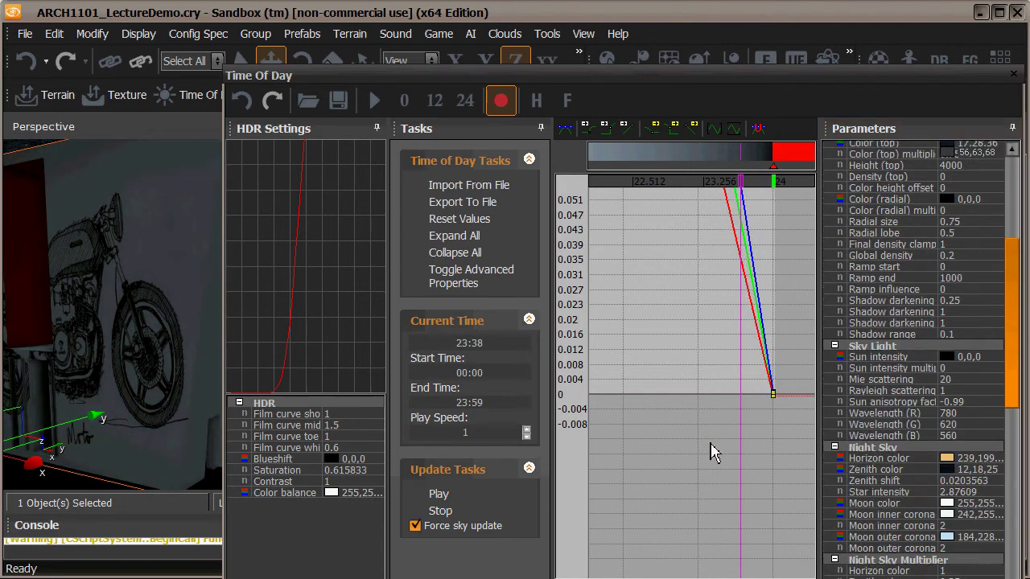
Step: Set the current time to about 20:54 and view the placed model in evening light
scroll(715, 437, down, 9)
scroll(708, 455, down, 3)
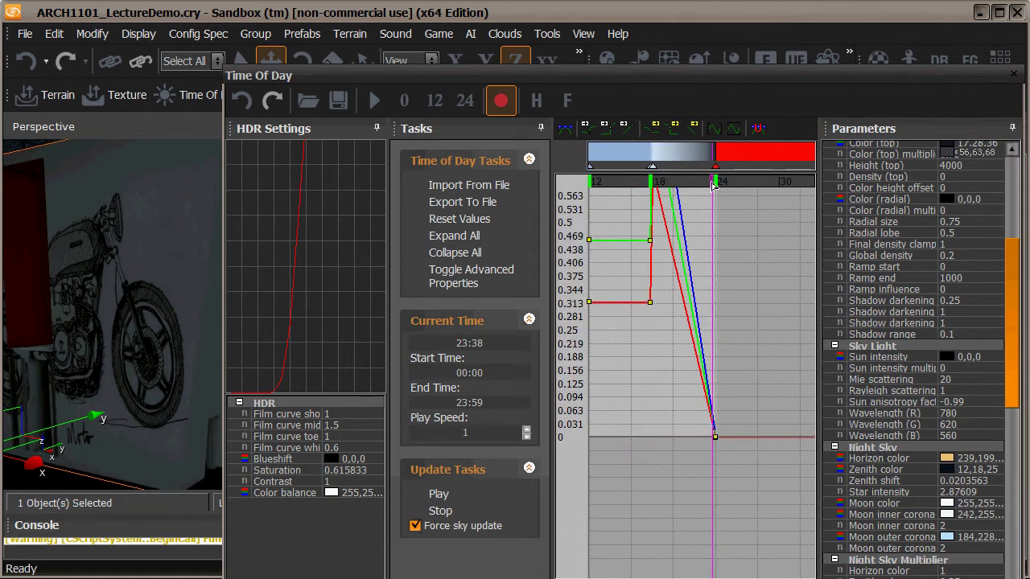
mouse_move(712, 186)
mouse_down()
mouse_move(649, 207)
mouse_move(683, 205)
mouse_up()
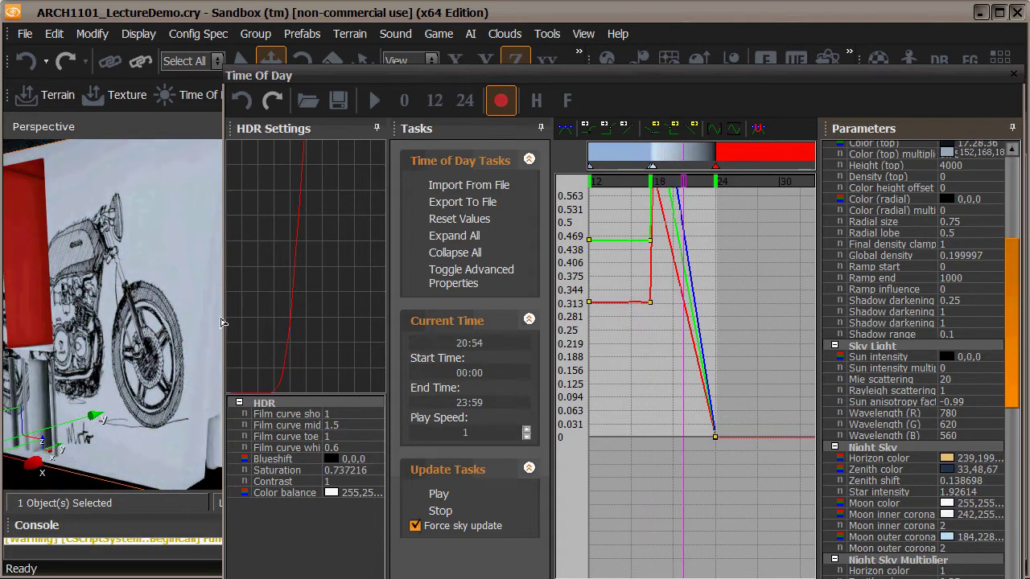
drag(565, 72, 668, 76)
right_drag(243, 348, 243, 347)
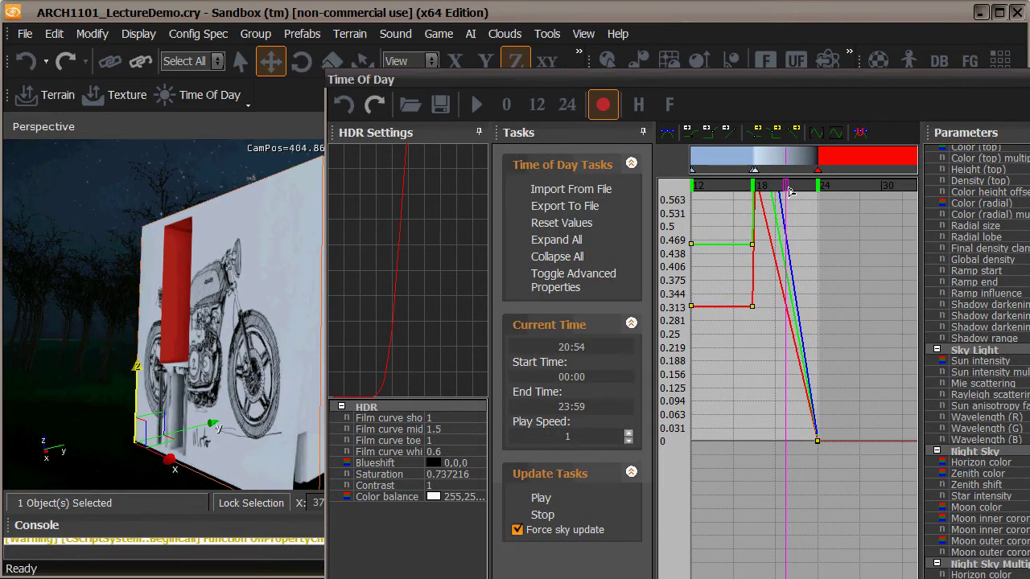
Step: Advance the current time through 23:53 to 24:00 to put the model in full darkness
mouse_move(789, 190)
mouse_down()
mouse_move(822, 198)
mouse_move(821, 208)
mouse_up()
right_drag(158, 316, 161, 324)
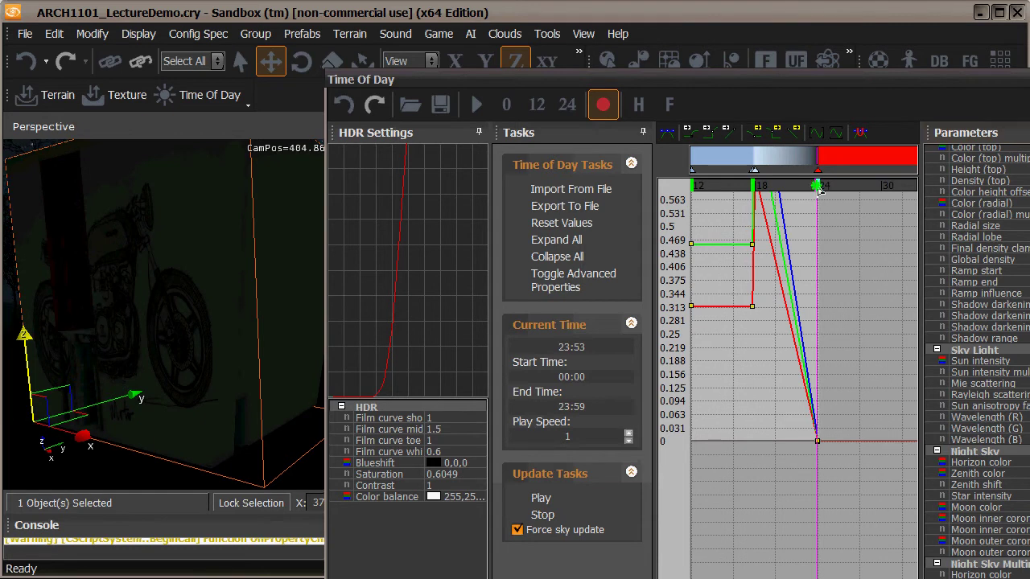
scroll(836, 229, up, 3)
right_click(826, 230)
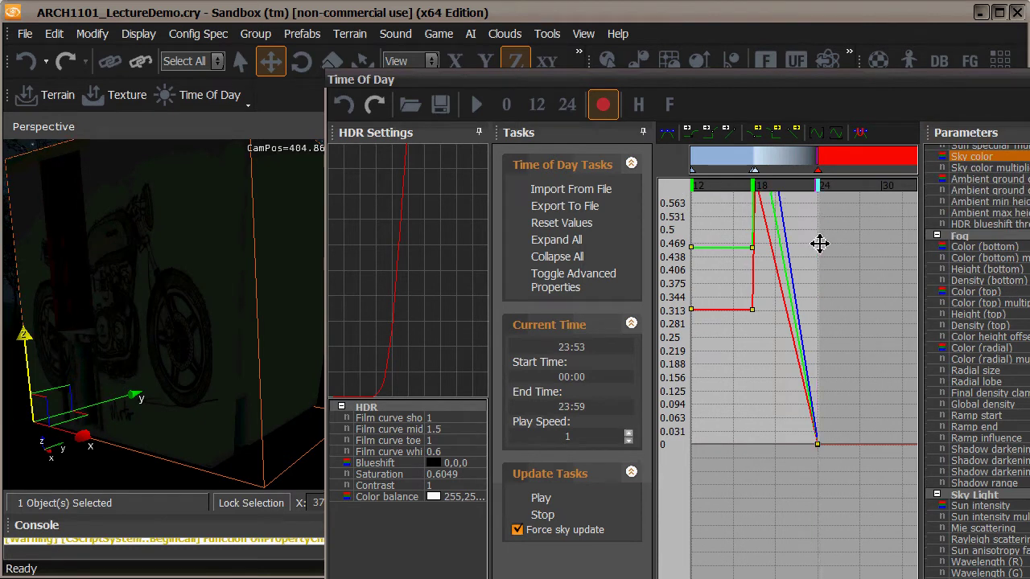
right_drag(820, 235, 795, 338)
scroll(796, 337, up, 2)
click(793, 190)
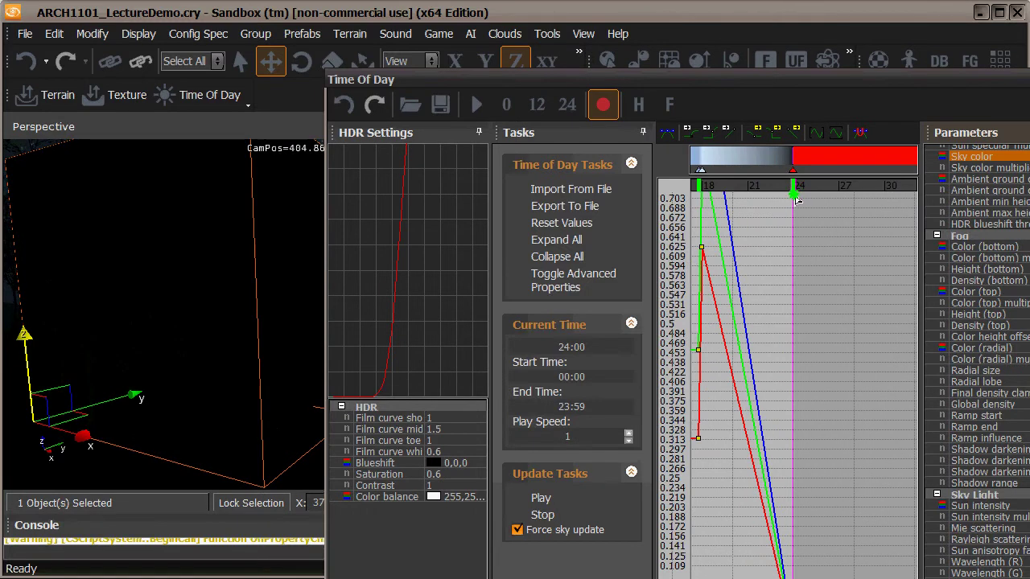
click(795, 201)
Step: Close the Time Of Day settings, view the model from outside in the dark, and clear the selection
drag(897, 84, 814, 256)
right_drag(363, 202, 364, 206)
drag(1014, 254, 889, 231)
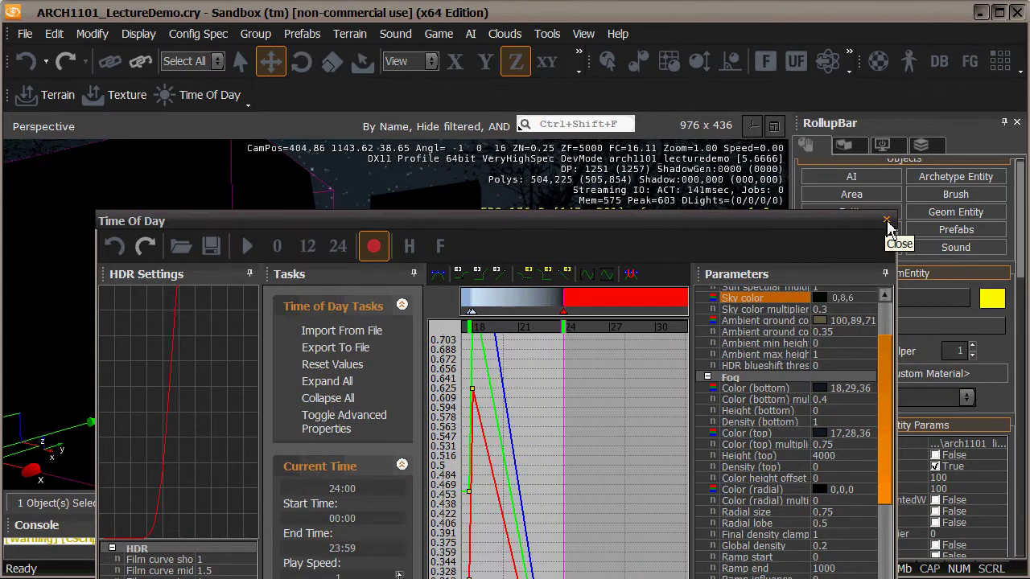
click(886, 220)
right_drag(595, 341, 592, 338)
key(s)
key(a)
key(w)
click(572, 386)
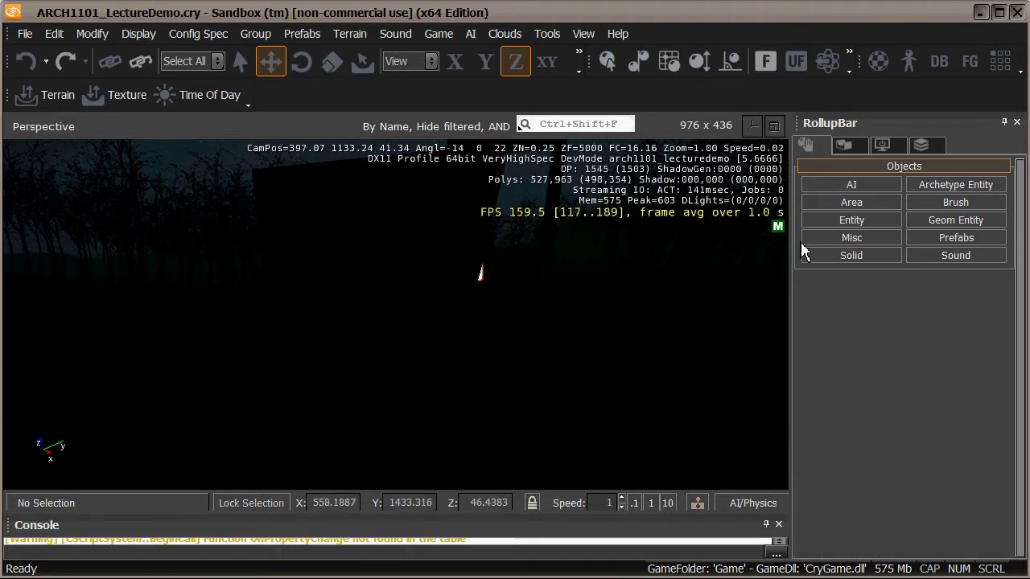
Step: Place a Light entity from the Lights category on the ground beside the motorcycle wall of the model
click(867, 223)
click(844, 482)
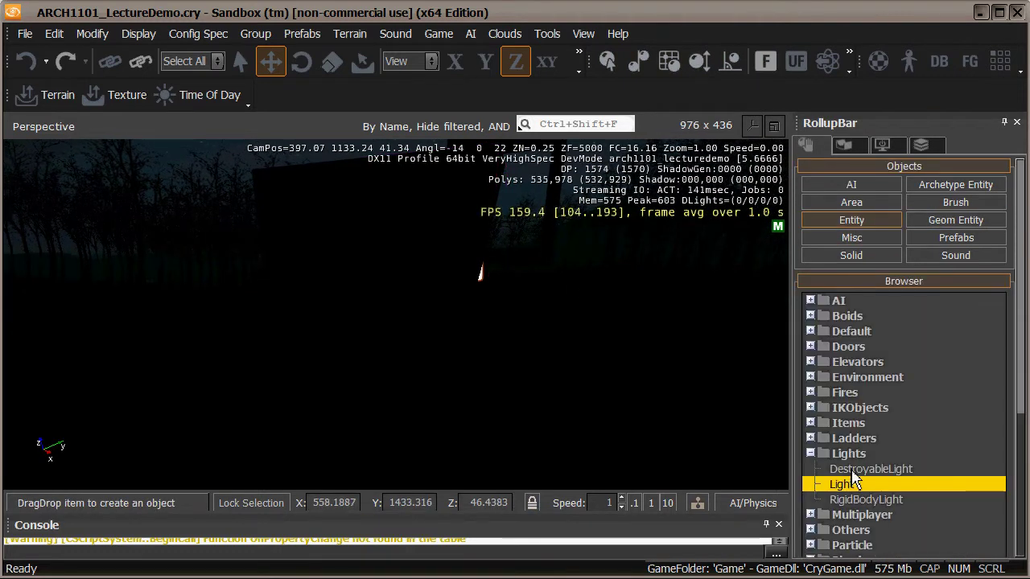
click(811, 454)
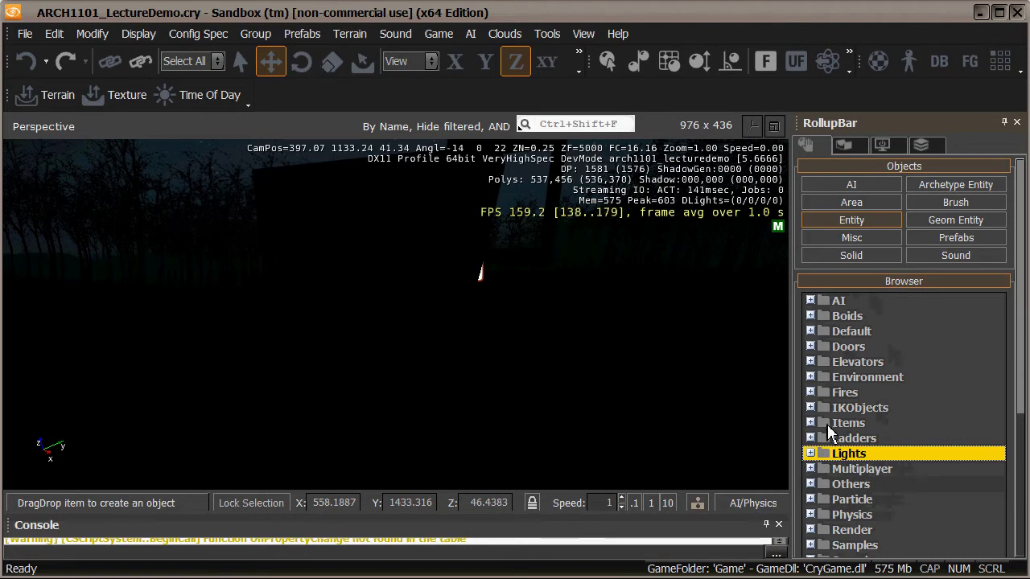
click(810, 454)
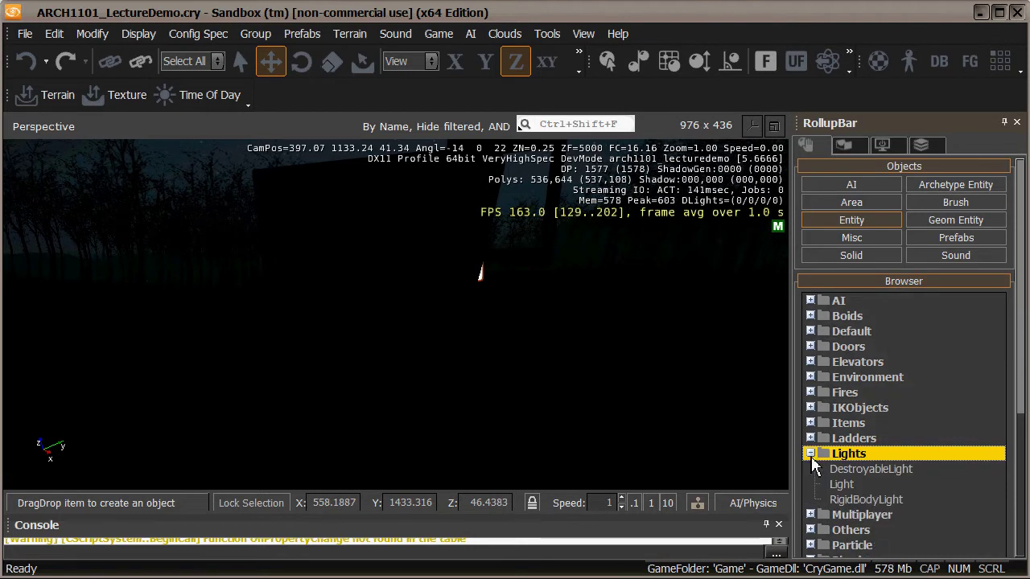
click(844, 486)
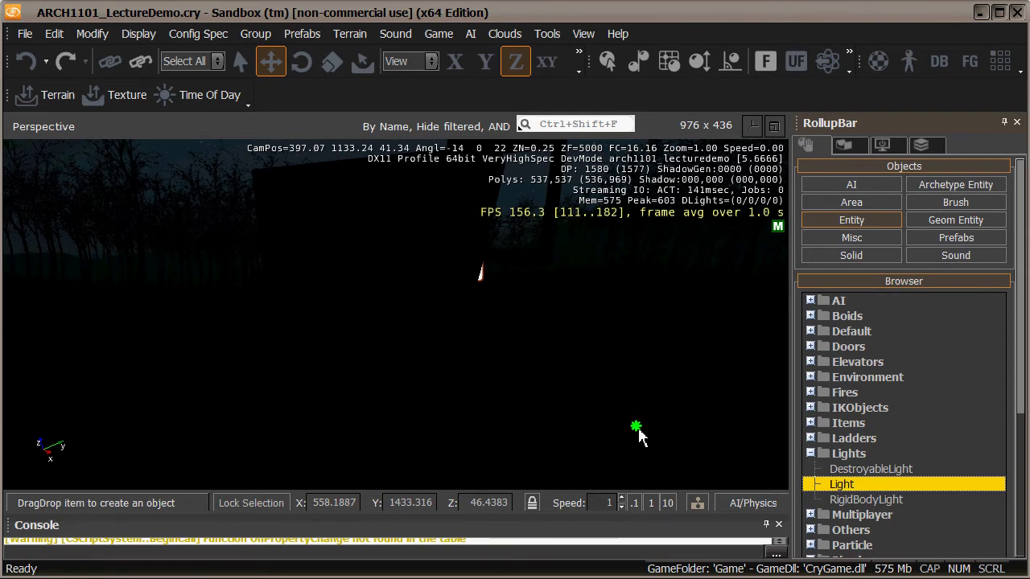
drag(531, 428, 315, 338)
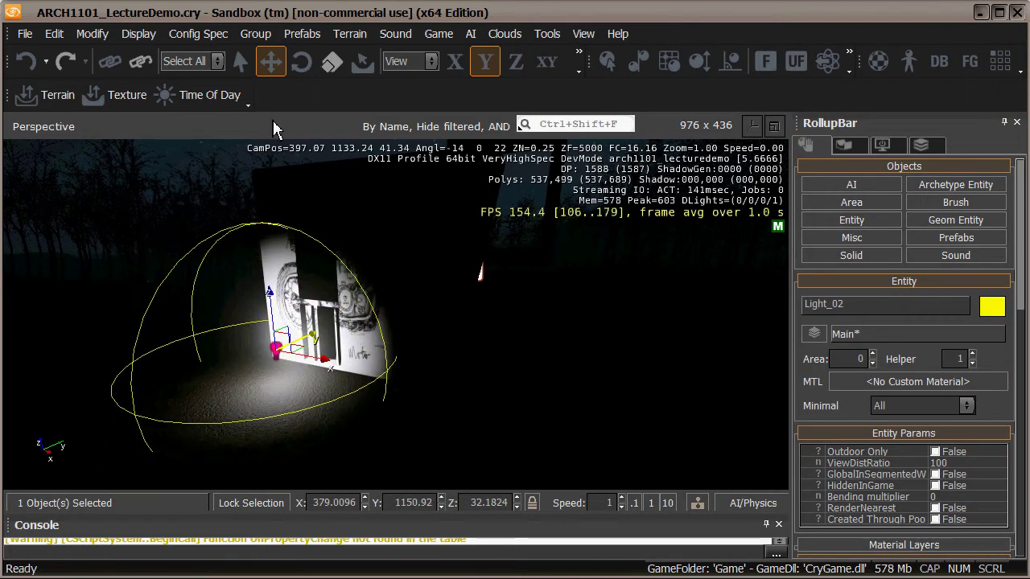
Step: Move the light toward the model's framed opening, to about X 383.4, Y 1155.1, Z 33.9
click(240, 62)
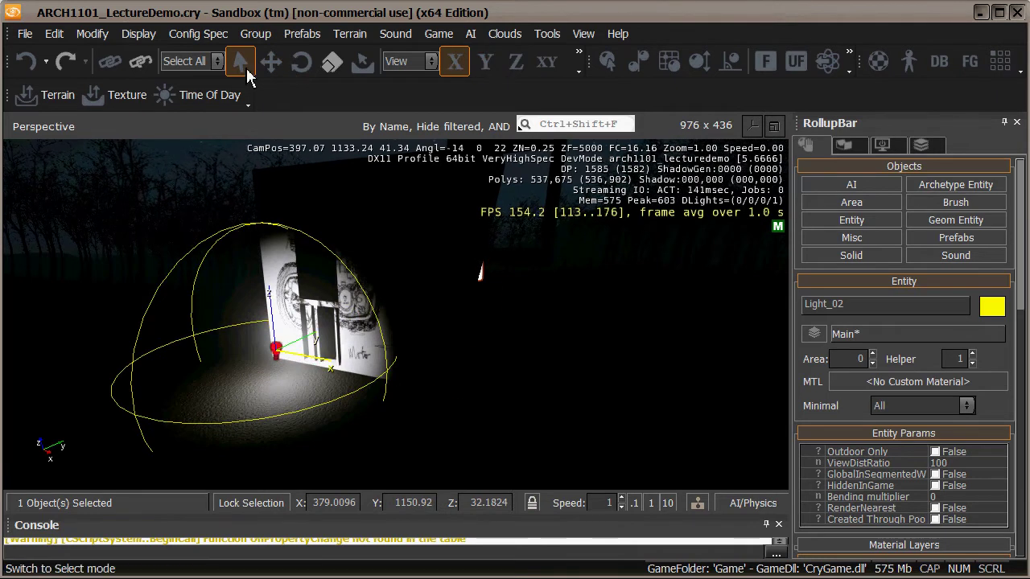
click(272, 64)
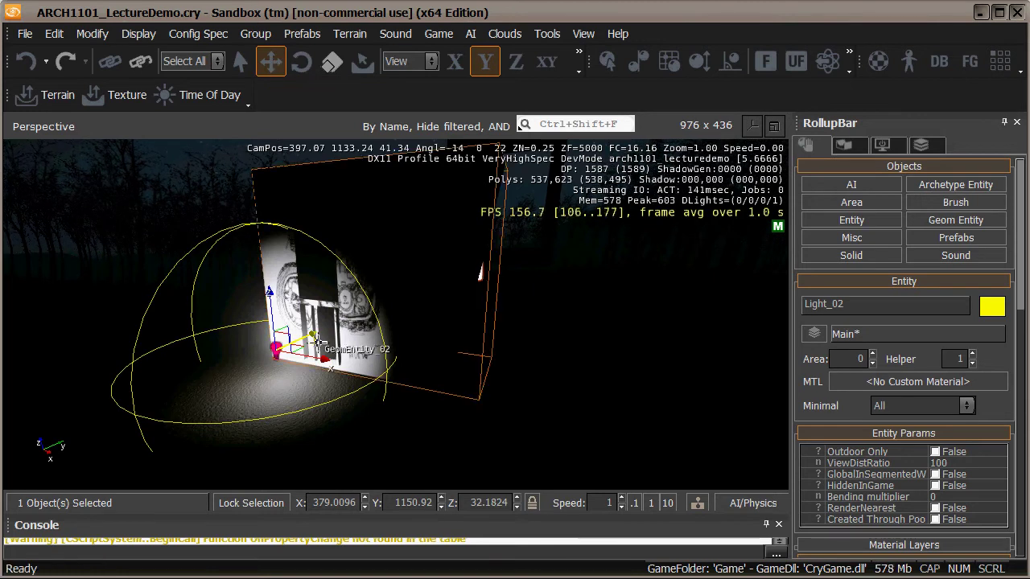
drag(302, 344, 363, 368)
drag(326, 325, 368, 314)
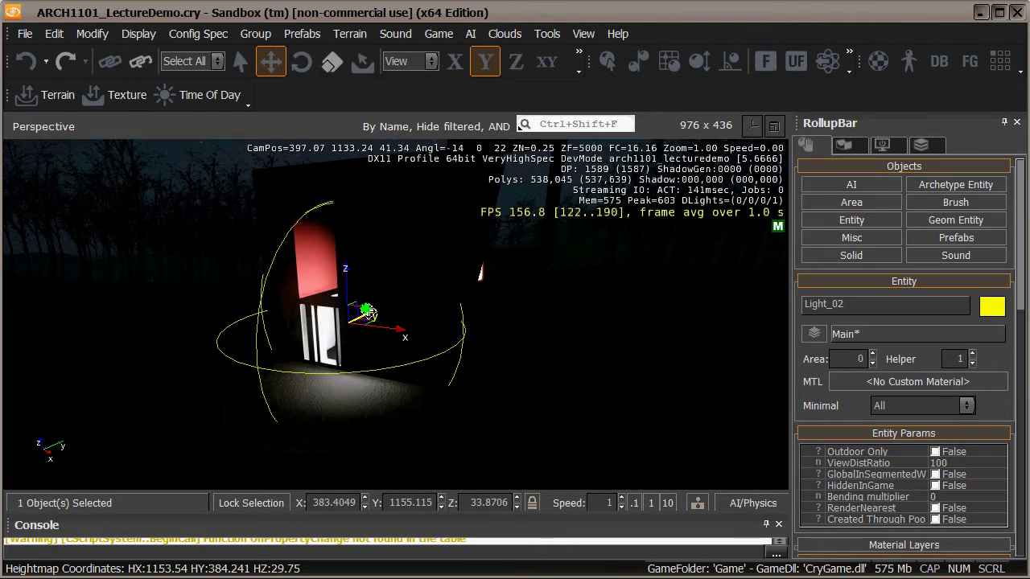
Step: Reposition the light in the framed opening below the red panel, at about X 381.7, Y 1153.8
right_drag(370, 399, 371, 408)
key(a)
key(w)
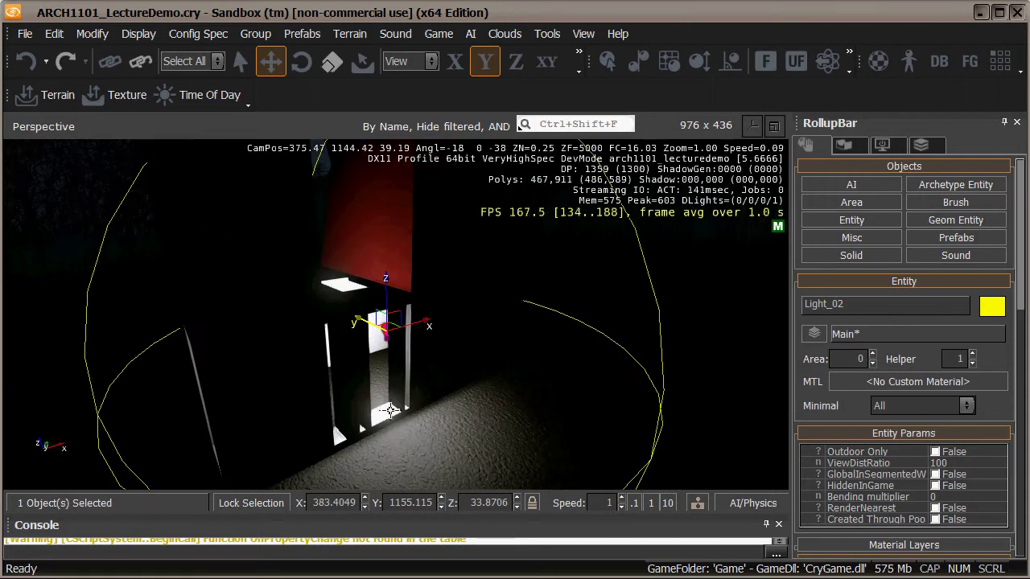
right_drag(544, 402, 598, 414)
drag(447, 319, 406, 373)
mouse_move(369, 328)
mouse_down()
mouse_move(434, 345)
mouse_move(389, 345)
mouse_move(486, 417)
mouse_move(451, 410)
mouse_up()
right_drag(451, 410, 533, 415)
drag(507, 400, 358, 334)
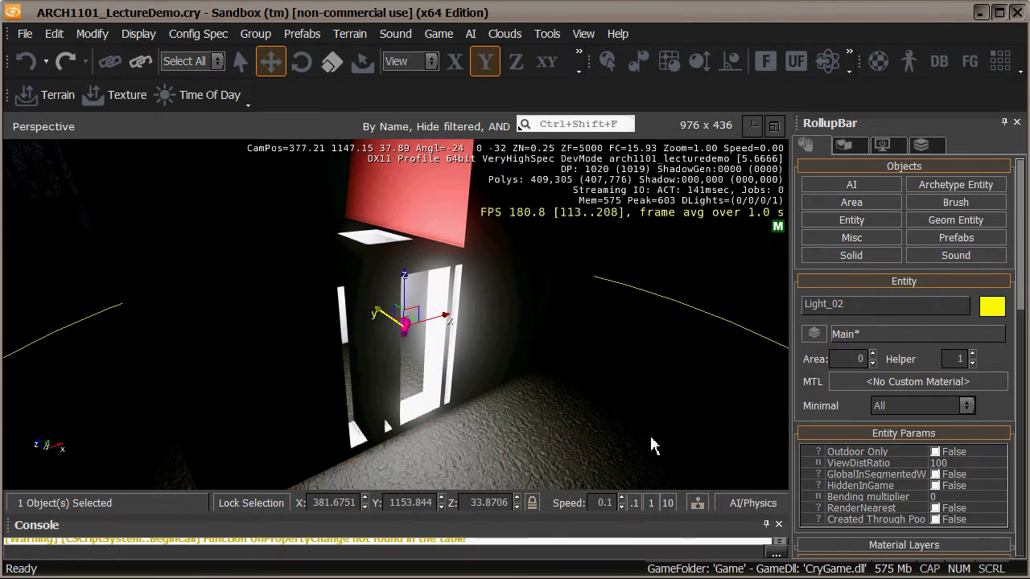
Step: Set the configuration spec to Very High and the light's CastShadows option to V.High Spec
drag(1020, 288, 1020, 410)
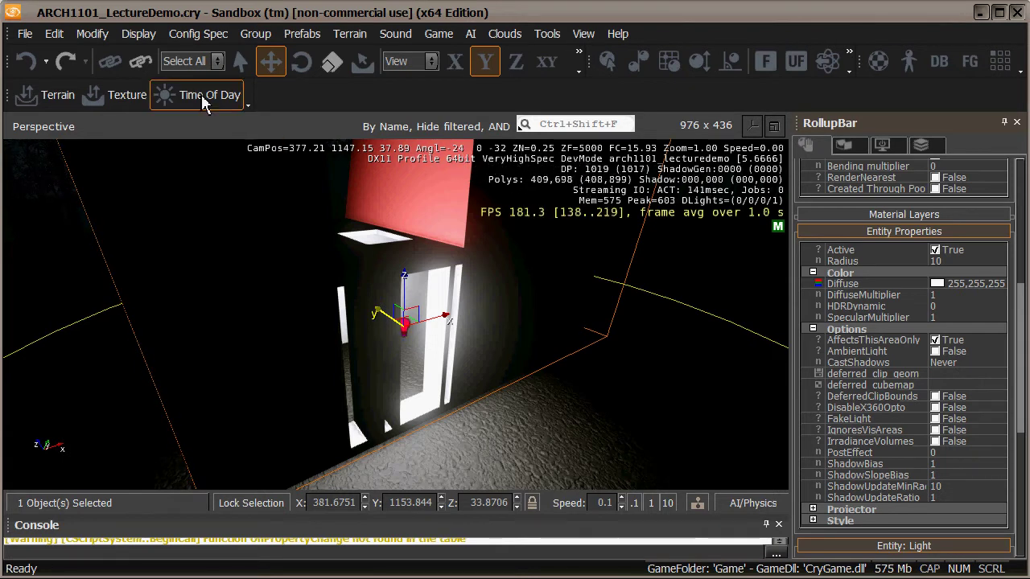
click(142, 39)
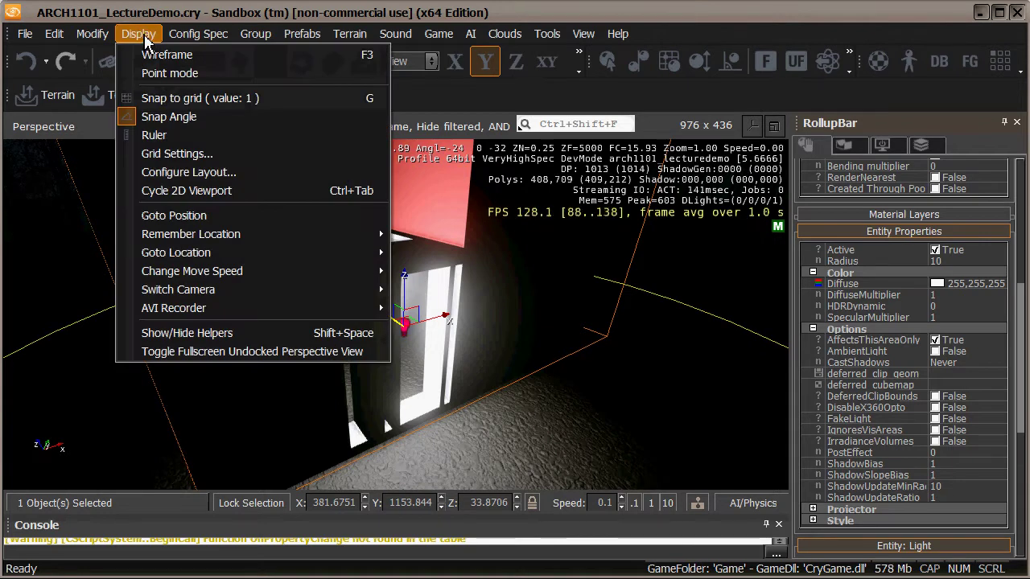
mouse_move(177, 42)
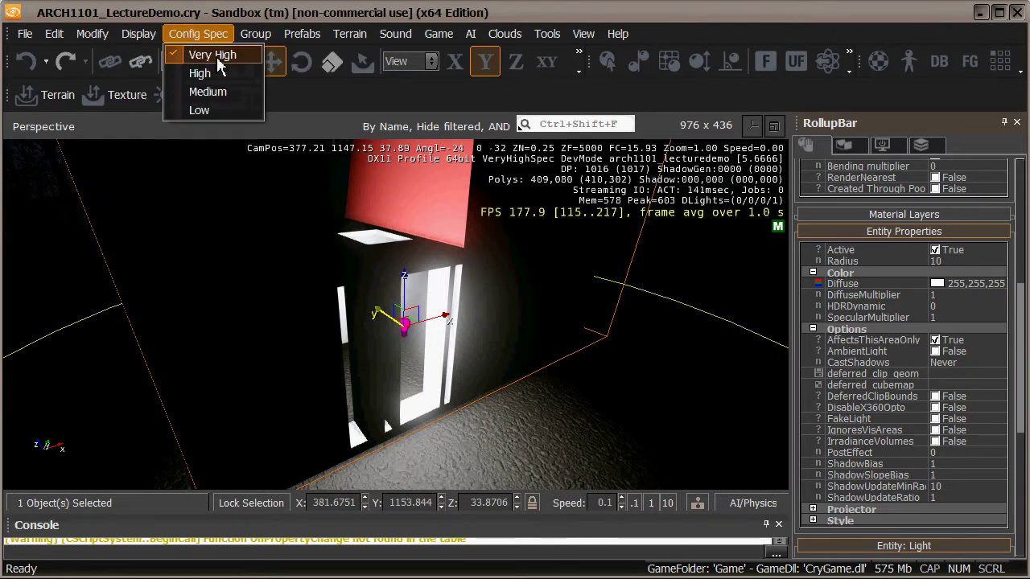
click(209, 56)
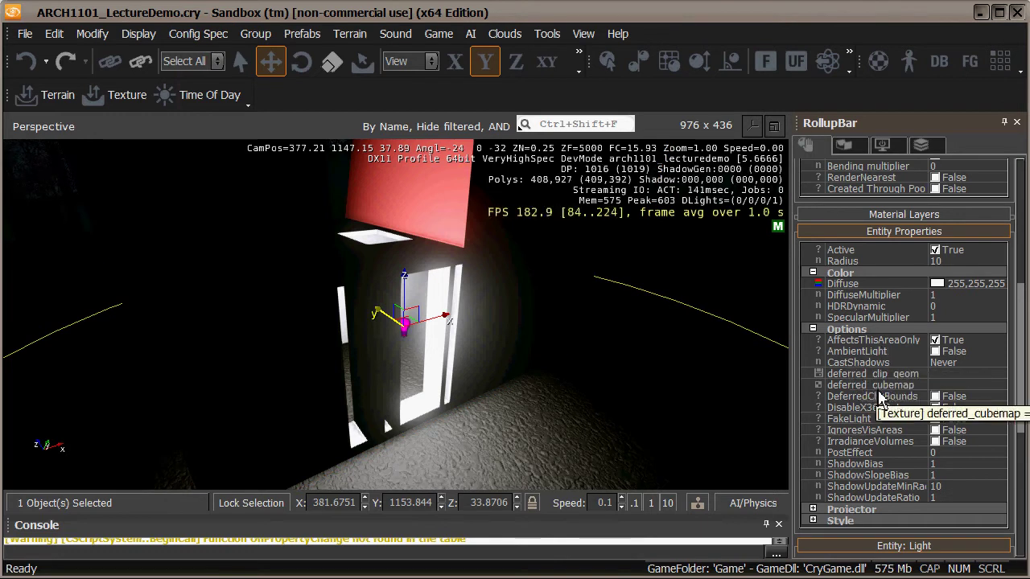
click(969, 363)
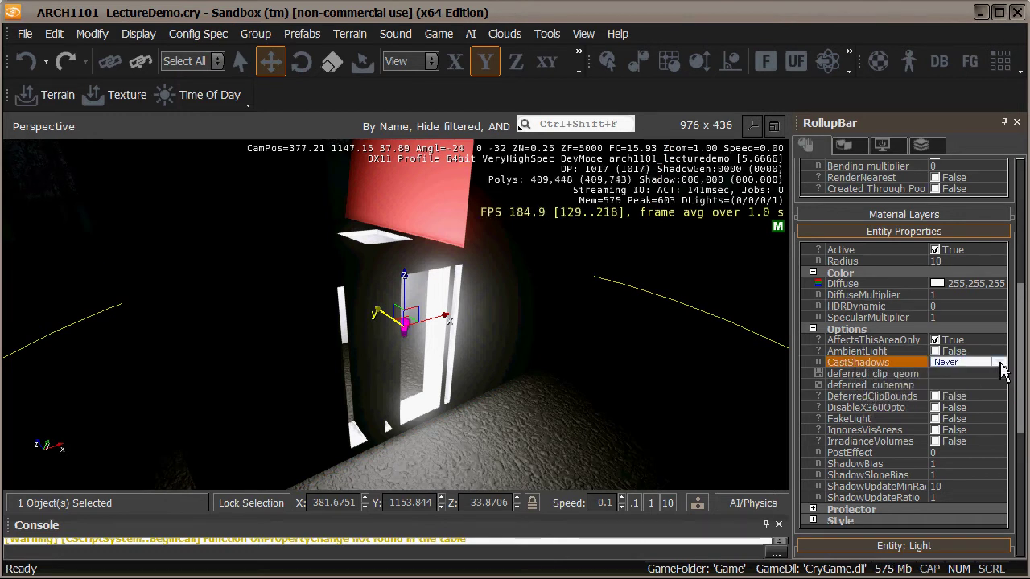
click(999, 363)
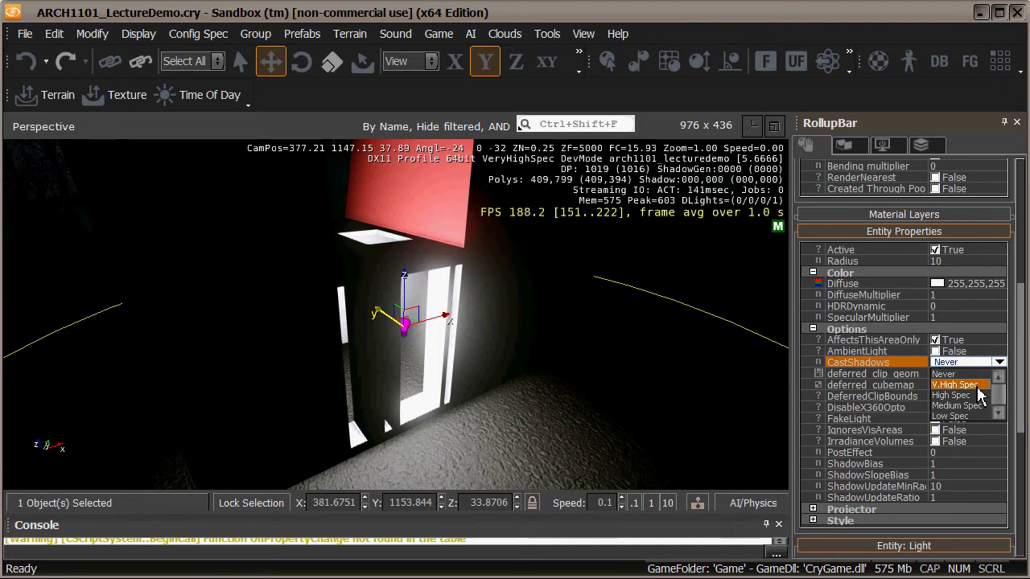
click(978, 388)
right_drag(697, 377, 669, 349)
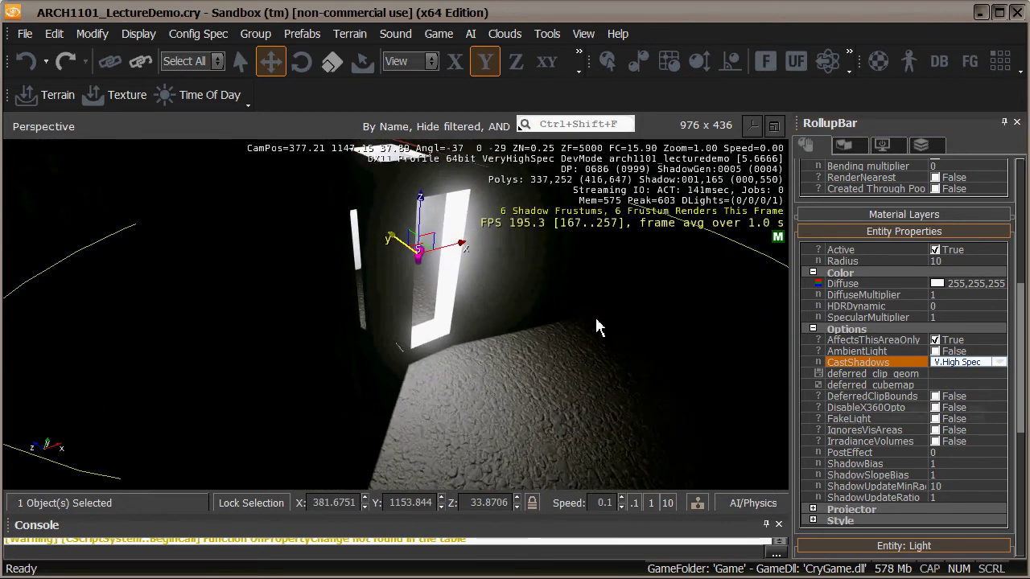
Step: Shift the light within the opening to about X 382.1, Y 1154.2 and check the shadows it casts
drag(396, 244, 444, 256)
right_drag(535, 345, 536, 341)
key(s)
right_drag(538, 346, 538, 345)
key(s)
key(d)
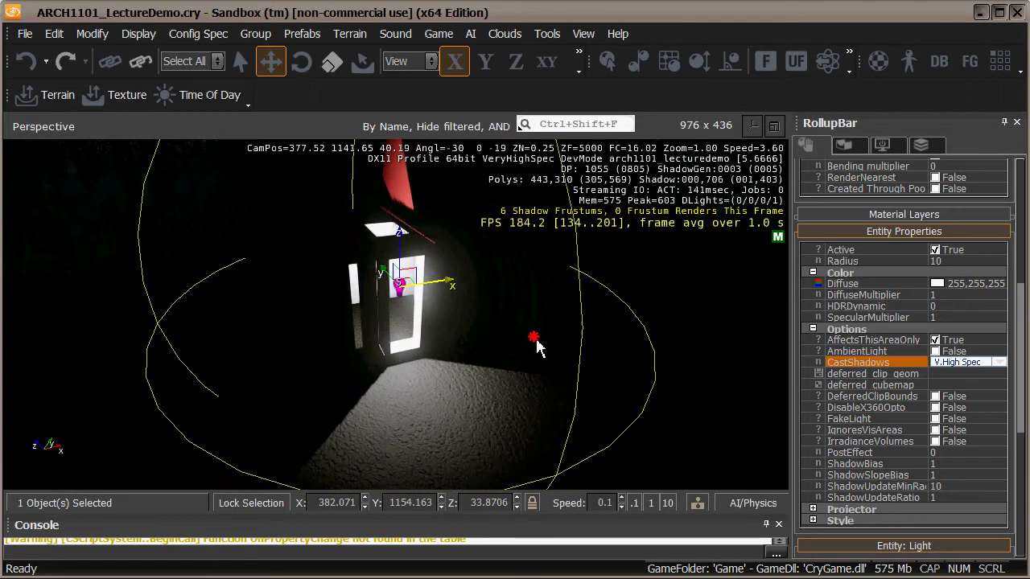
Step: Select the Very High configuration spec again and nudge the light along its X axis to about 382.25
click(210, 40)
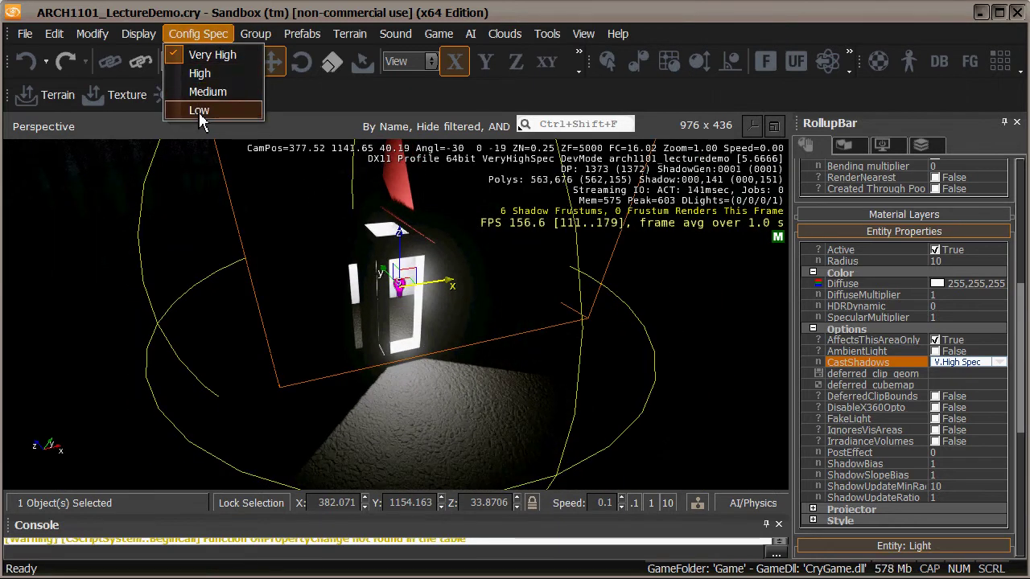
click(210, 55)
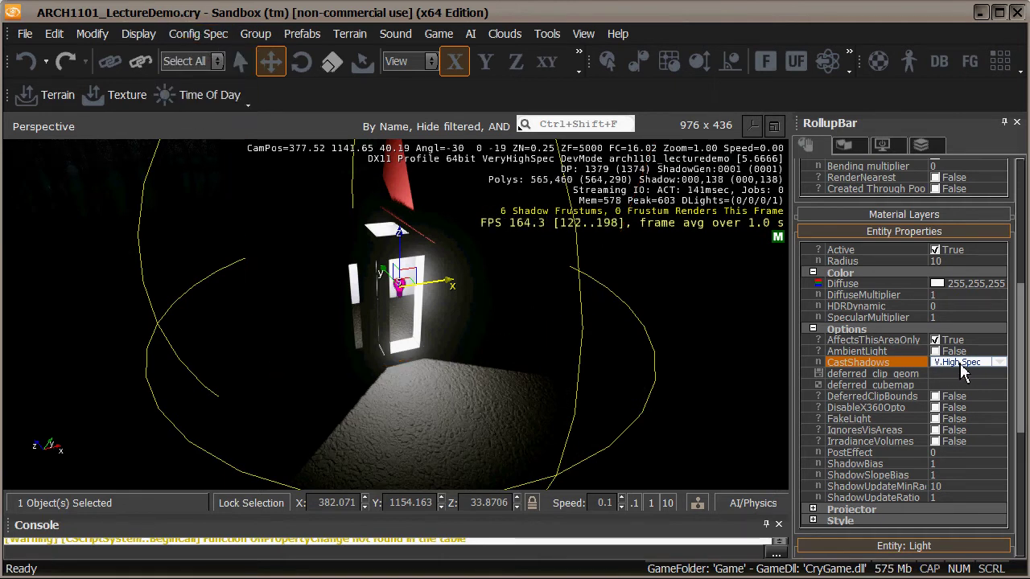
mouse_move(435, 284)
mouse_down()
mouse_move(361, 297)
mouse_move(402, 296)
mouse_move(233, 304)
mouse_move(437, 296)
mouse_up()
key(s)
right_drag(459, 320, 461, 321)
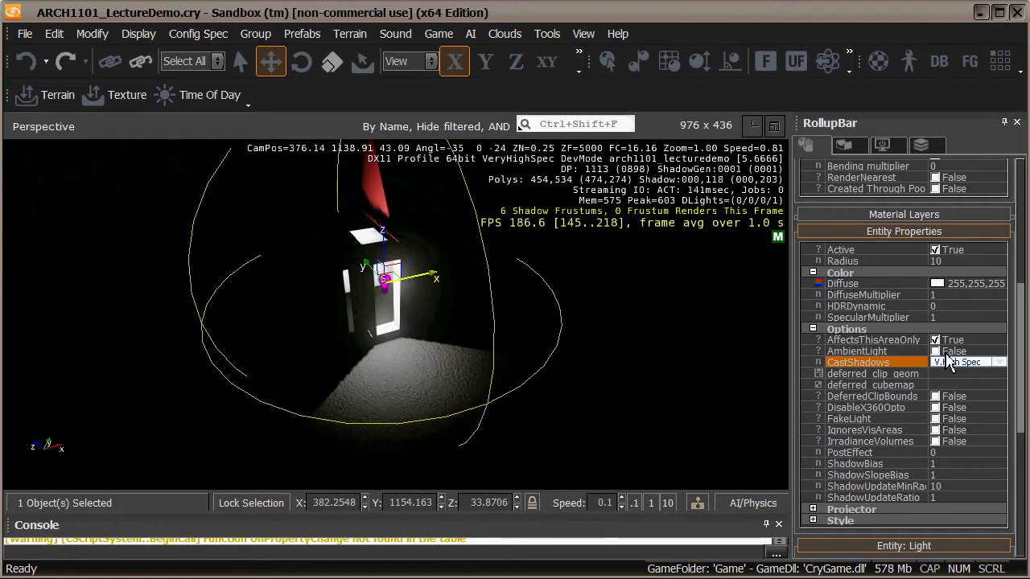
Step: Set the light's Radius to 30
drag(1023, 321, 1016, 307)
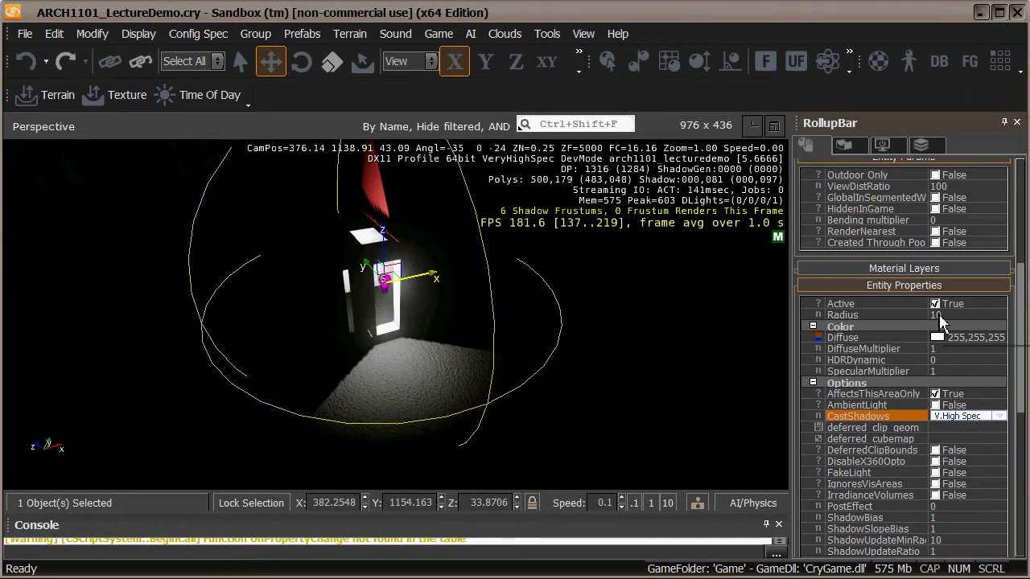
click(935, 316)
text(30)
Step: Move the light out of the model and in among the trees, at about X 355.8, Y 1164.2
mouse_move(625, 345)
right_down()
mouse_move(626, 354)
mouse_move(563, 337)
right_up()
drag(448, 299, 128, 313)
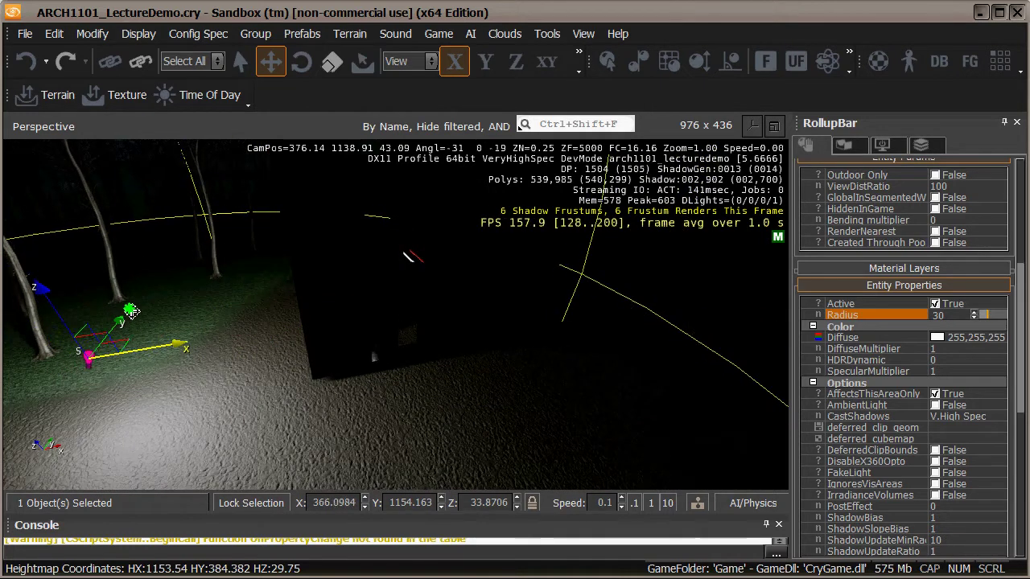
right_drag(222, 296, 219, 296)
right_drag(349, 301, 351, 299)
key(w)
key(a)
drag(579, 270, 280, 228)
drag(228, 248, 183, 227)
Step: Set the light's ShadowUpdateRatio to 1000
drag(1021, 394, 1023, 536)
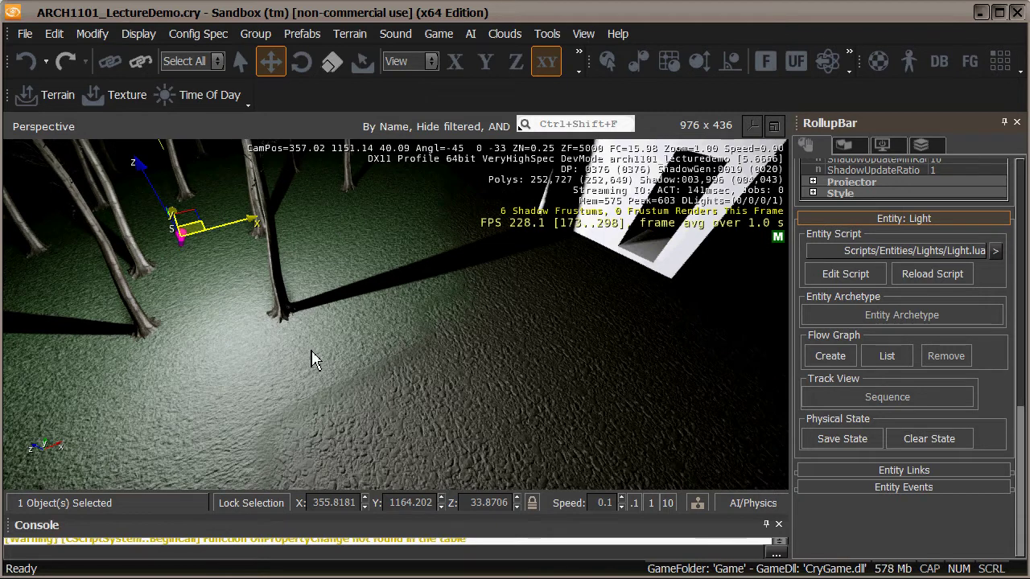
drag(1027, 436, 1025, 352)
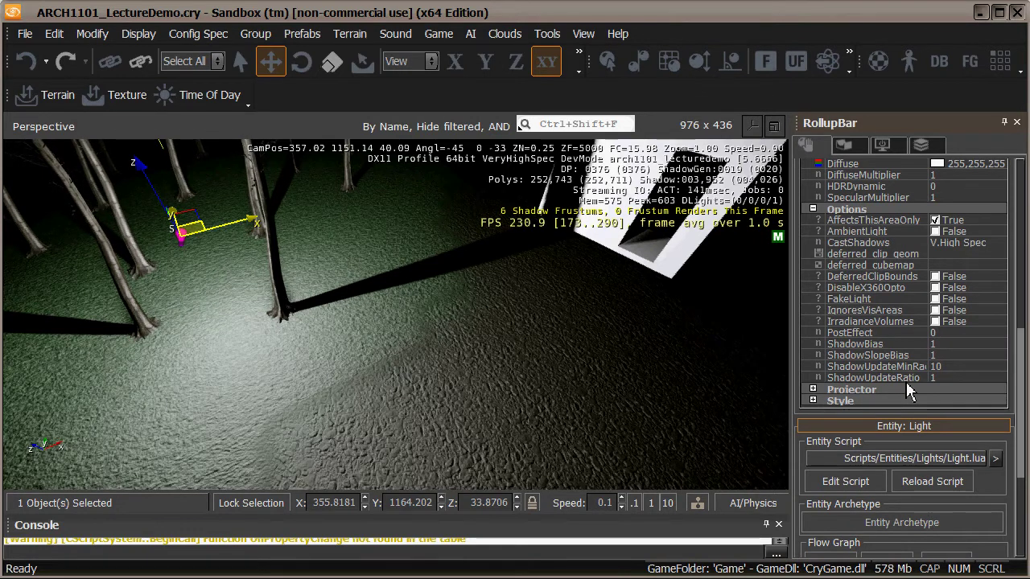
click(945, 379)
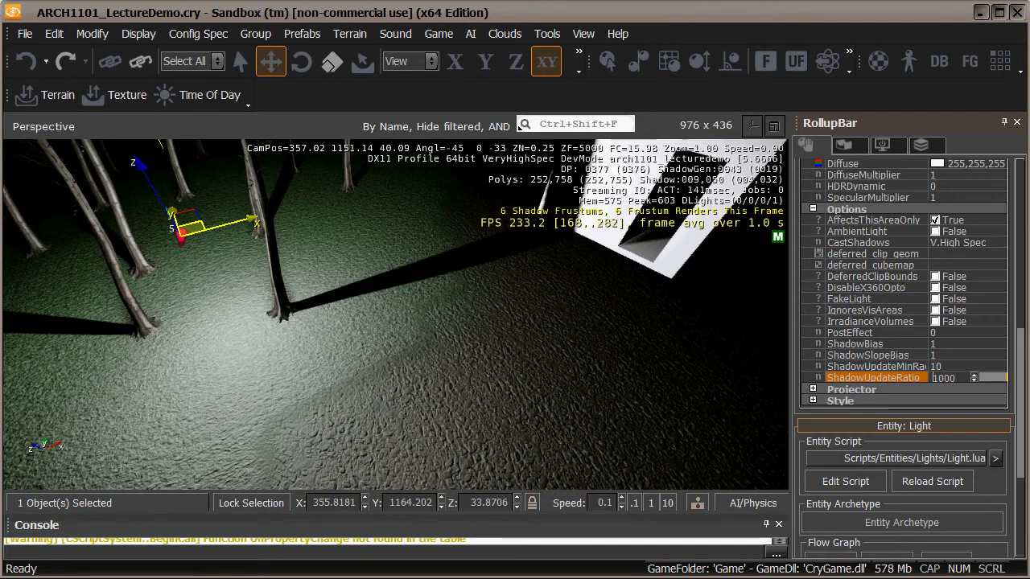
Step: Move the light out of the trees to beside the model, at about X 367.2, Y 1157.8, keeping only the light selected
drag(175, 219, 247, 366)
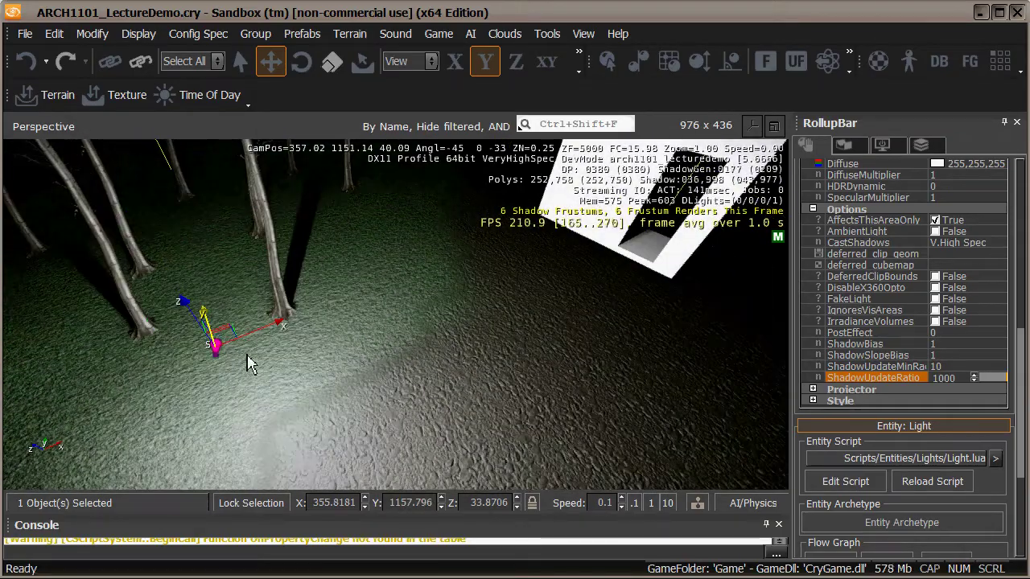
drag(259, 330, 574, 247)
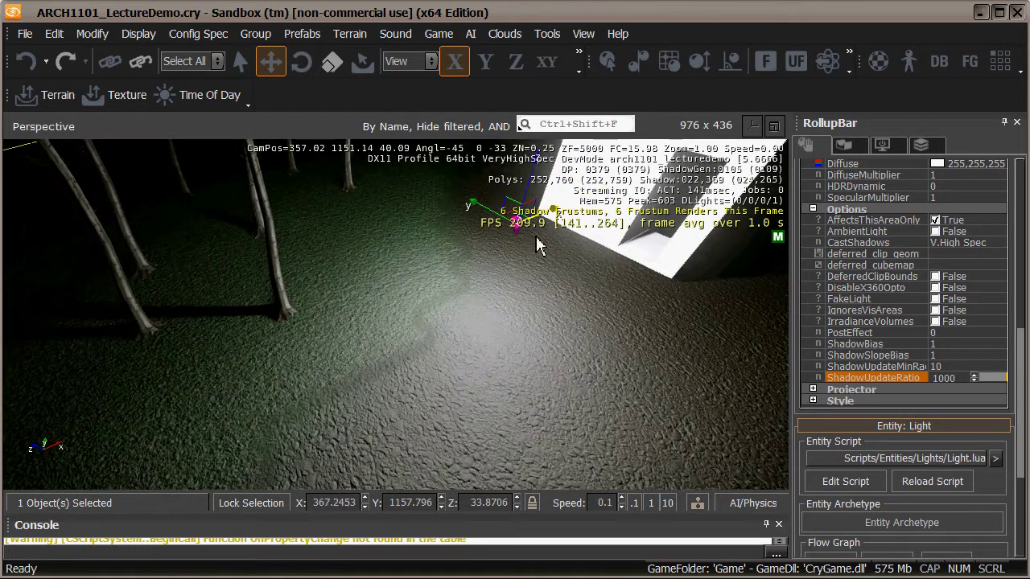
drag(485, 204, 565, 254)
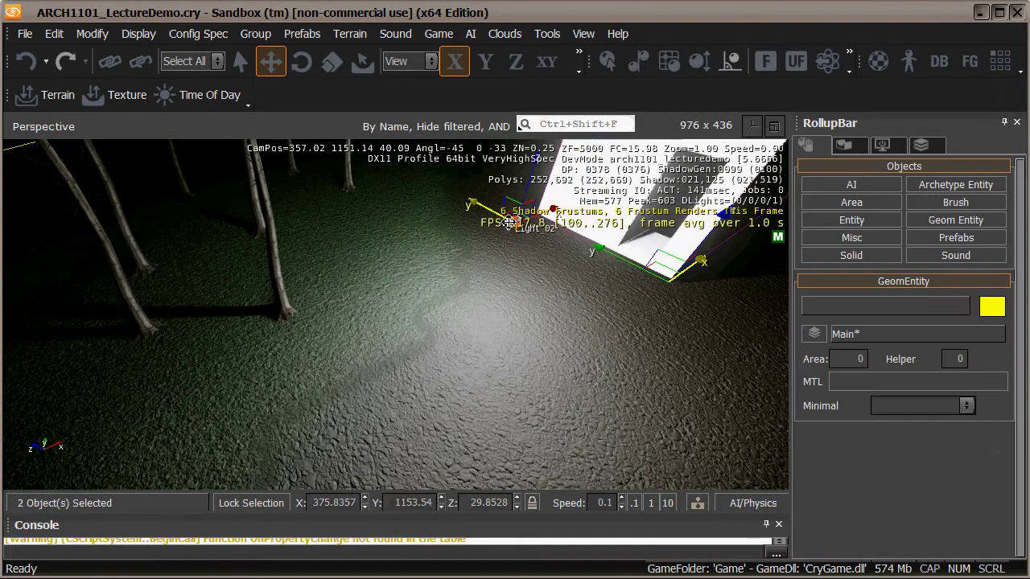
click(563, 314)
click(516, 221)
Step: Move the light along Y to about 1154.1 and back towards the trees along X to about 353.5
drag(487, 210, 441, 361)
key(s)
key(d)
right_drag(441, 354, 440, 353)
key(w)
key(s)
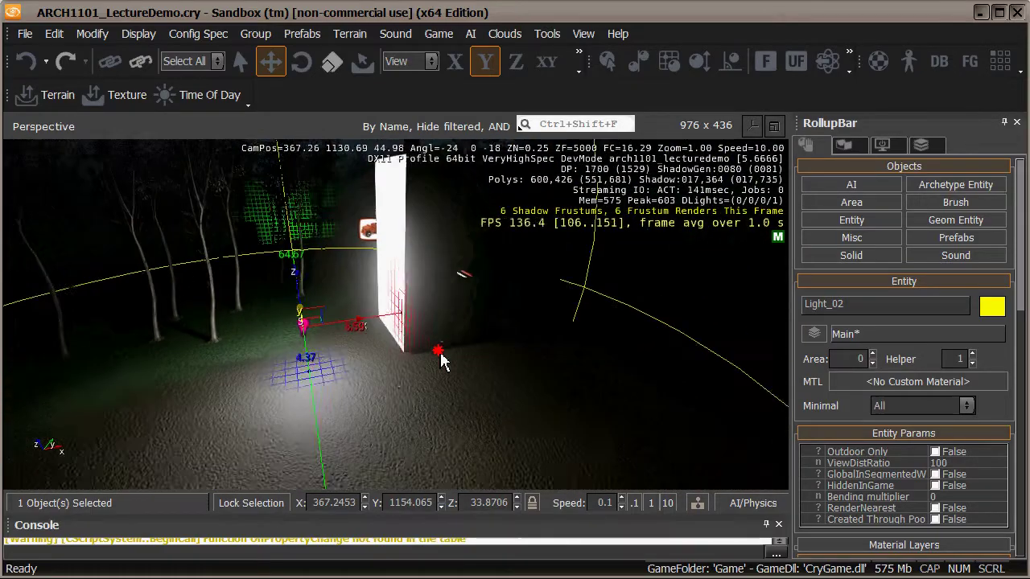
drag(348, 333, 161, 348)
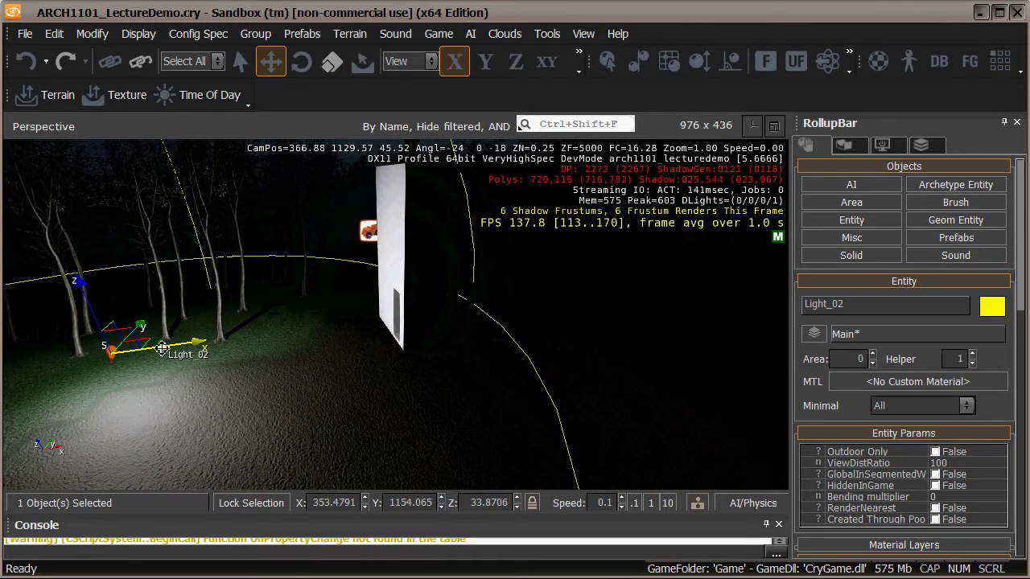
Step: Change the light's Diffuse colour to a dark red, 179,21,56
drag(1020, 297, 1018, 399)
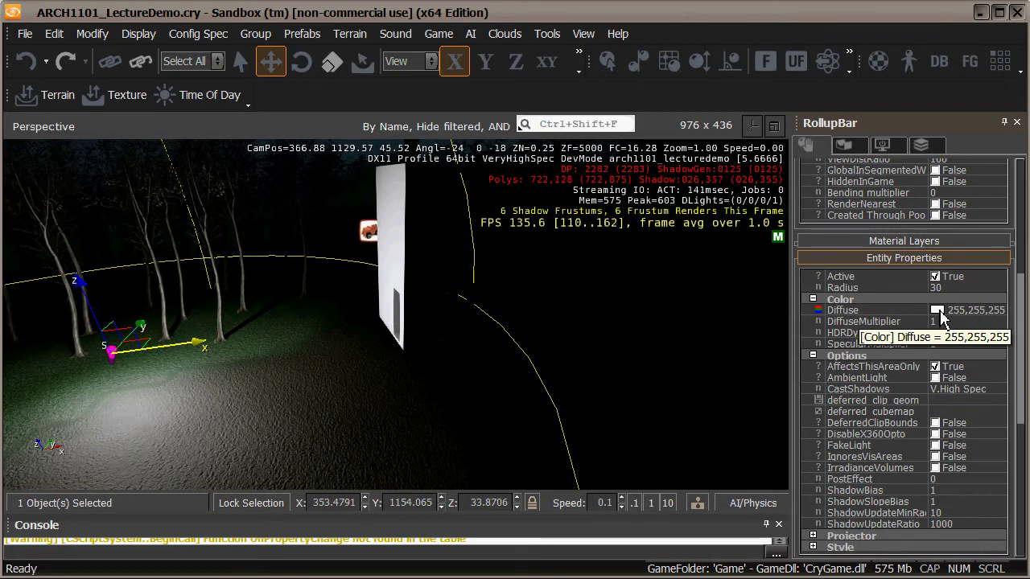
click(938, 313)
click(938, 312)
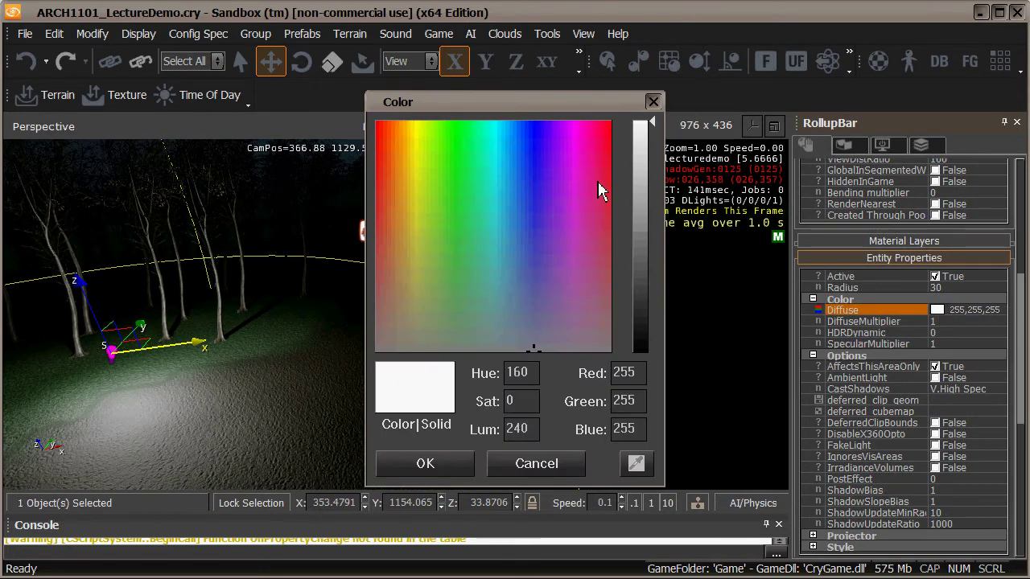
drag(649, 218, 656, 274)
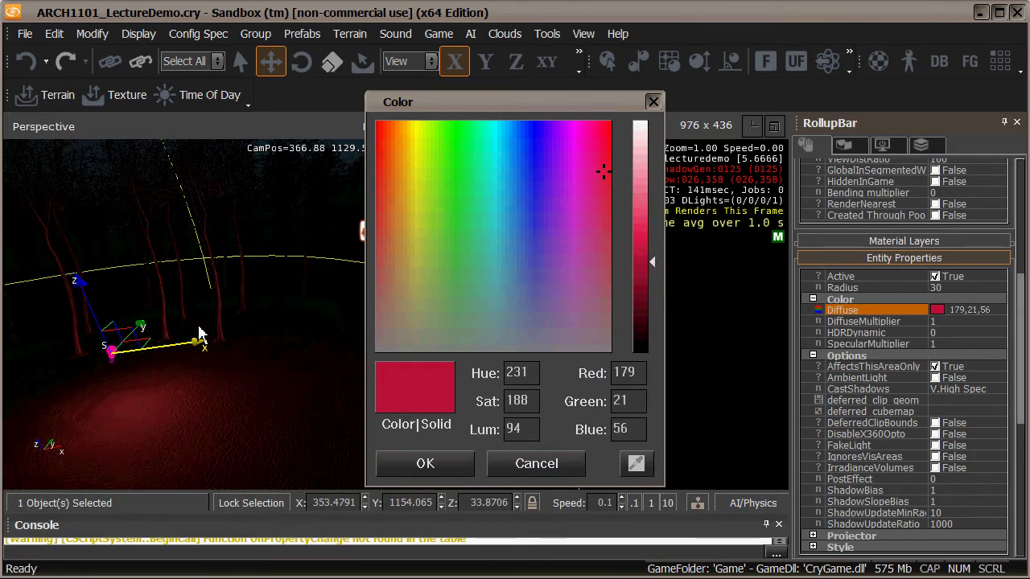
click(425, 463)
Step: Move the red light in front of the model's motorcycle face, to about X 379.0, Y 1144.0
right_drag(287, 346, 246, 371)
drag(112, 418, 432, 389)
drag(394, 350, 427, 397)
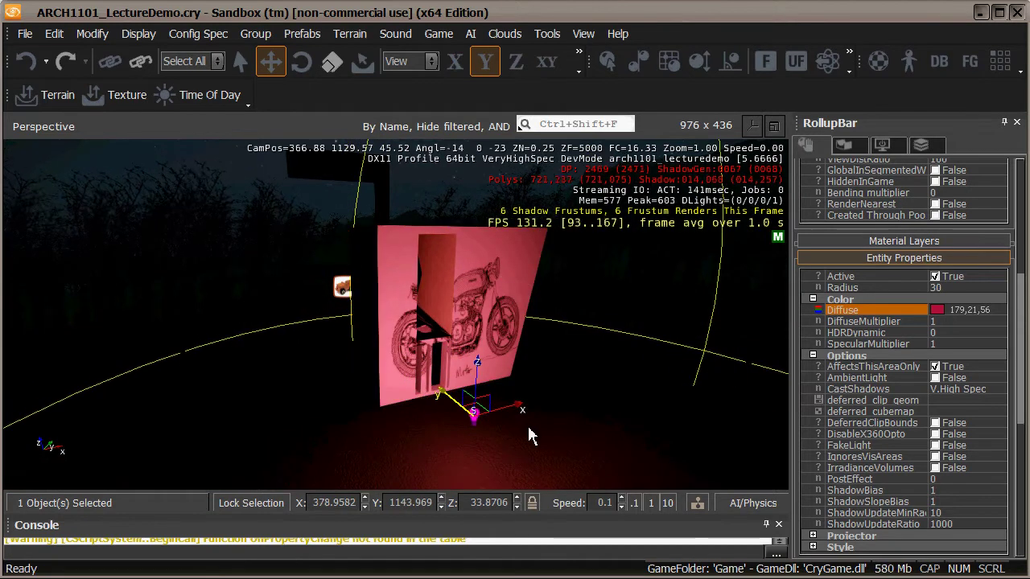
Step: Shift the red light along its X axis away from the model, to about X 363.2
key(1)
drag(507, 408, 368, 427)
right_drag(465, 395, 364, 399)
key(s)
drag(333, 374, 322, 371)
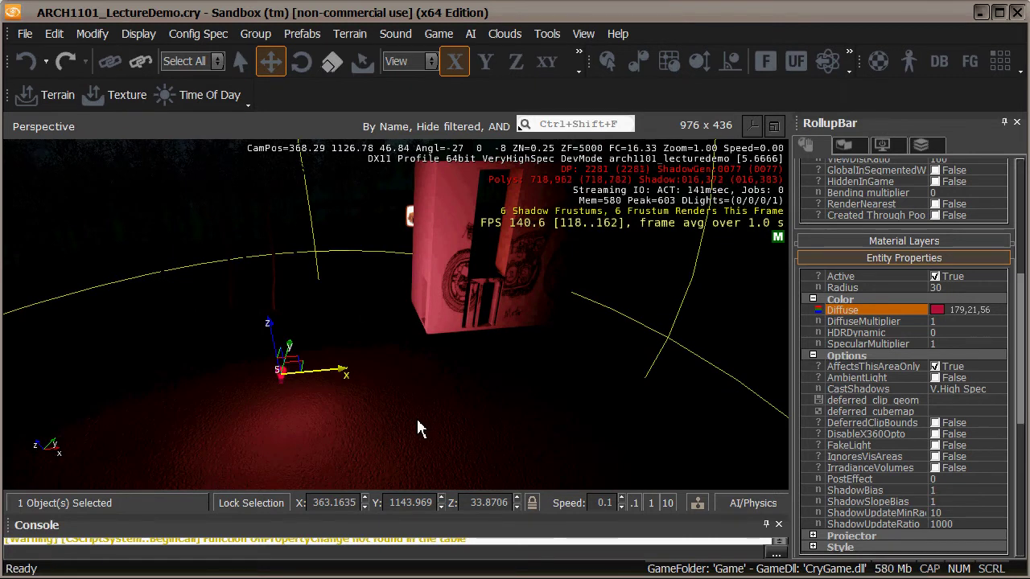
Step: Clone the red light and place the copy on the other side of the model's front, at about X 388.4, Y 1144.0
key(ctrl+c)
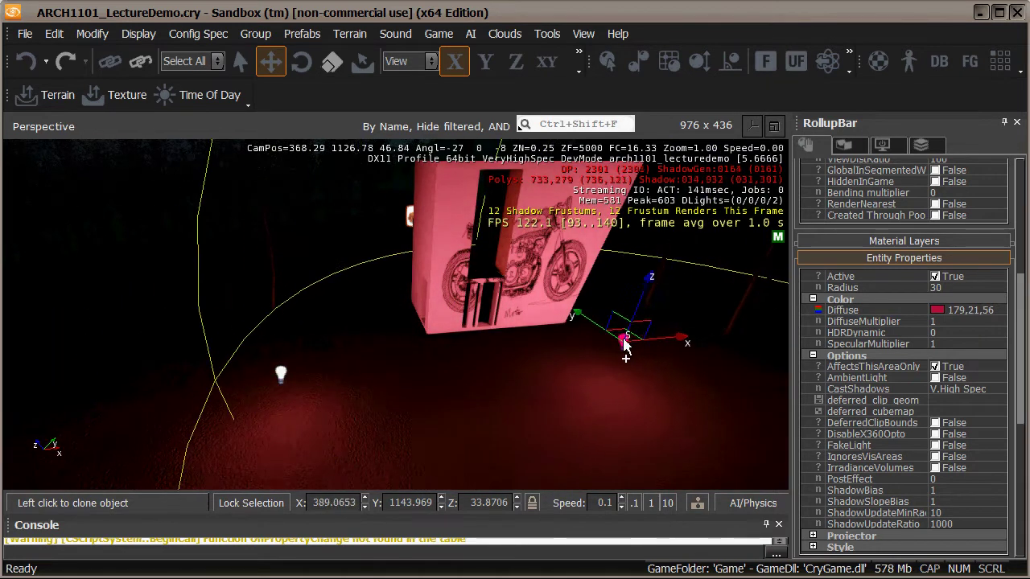
click(617, 342)
right_drag(567, 428, 563, 410)
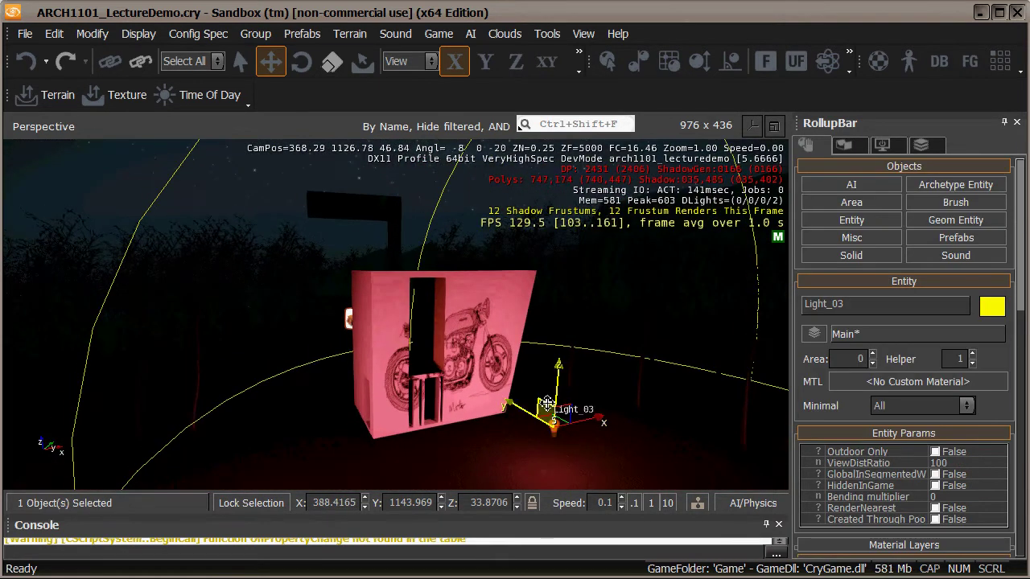
Step: Change the cloned light's Diffuse colour to a dark blue, 21,37,145
drag(1020, 298, 1014, 394)
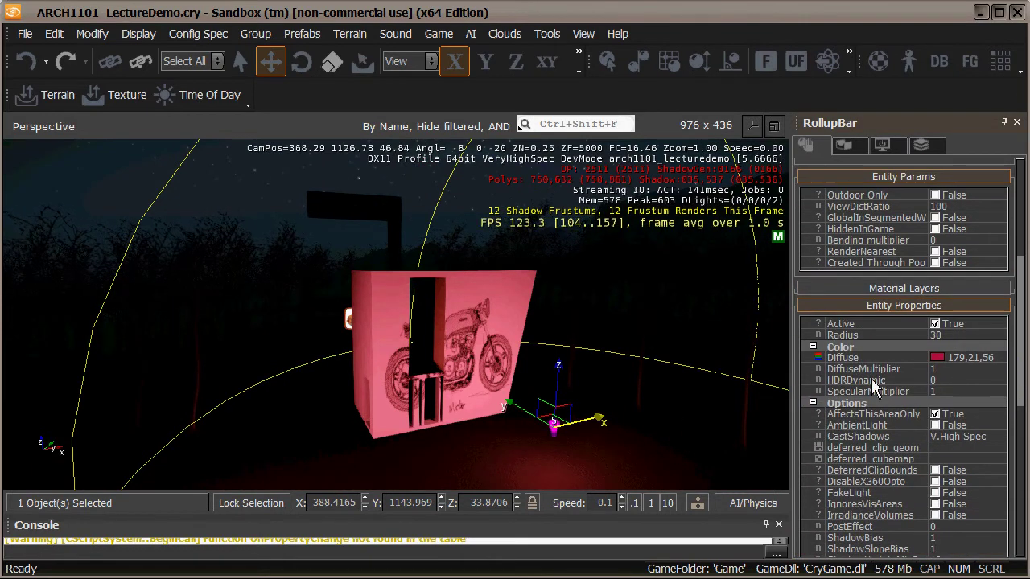
right_drag(567, 426, 494, 400)
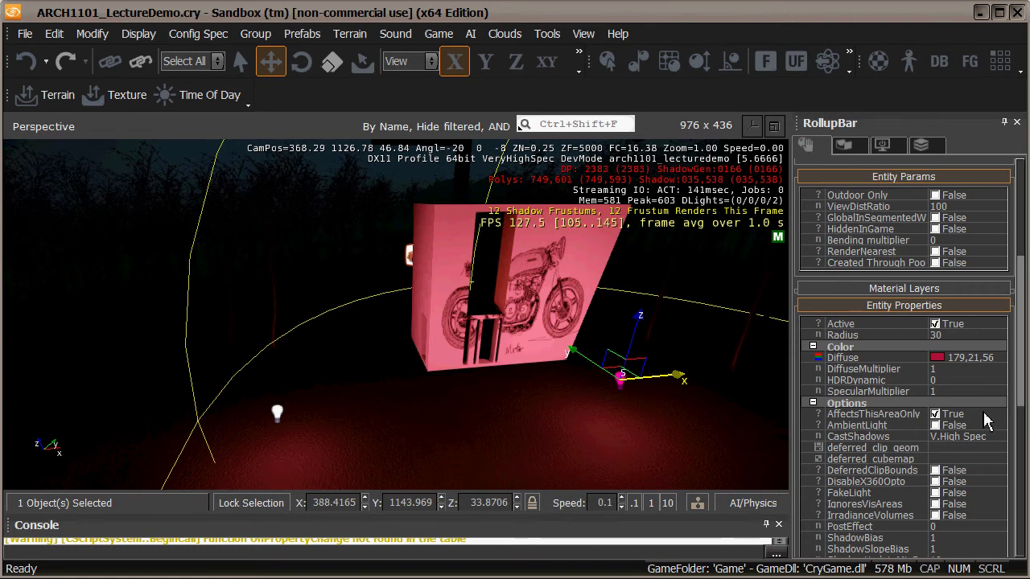
drag(1019, 405, 1026, 414)
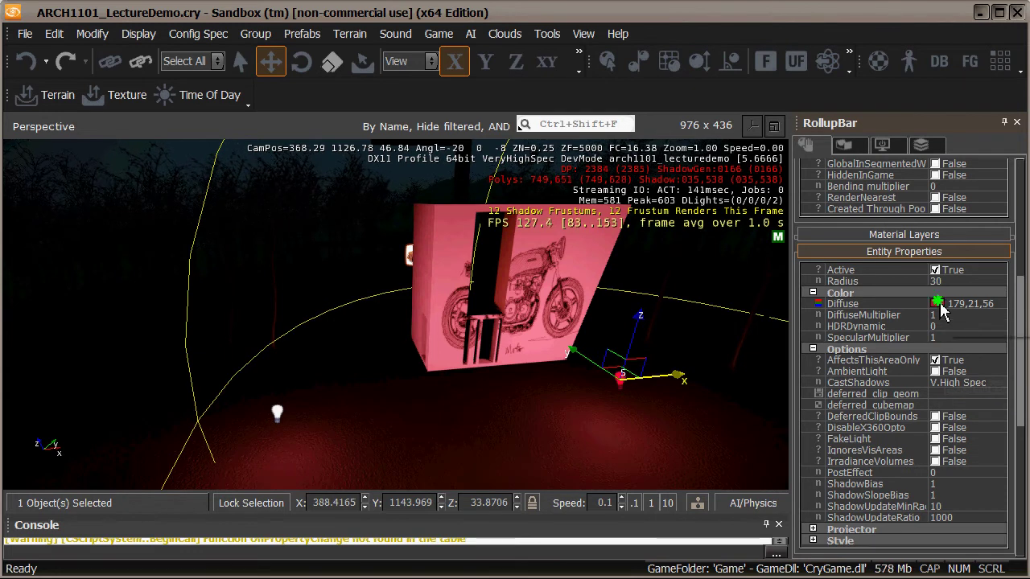
click(938, 305)
click(940, 305)
drag(538, 188, 530, 187)
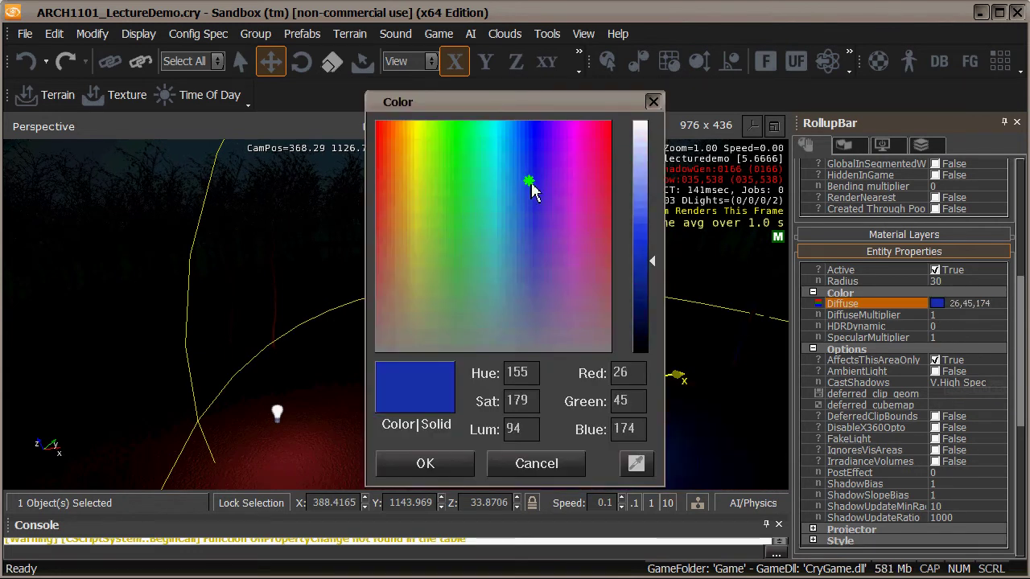
drag(652, 273, 656, 278)
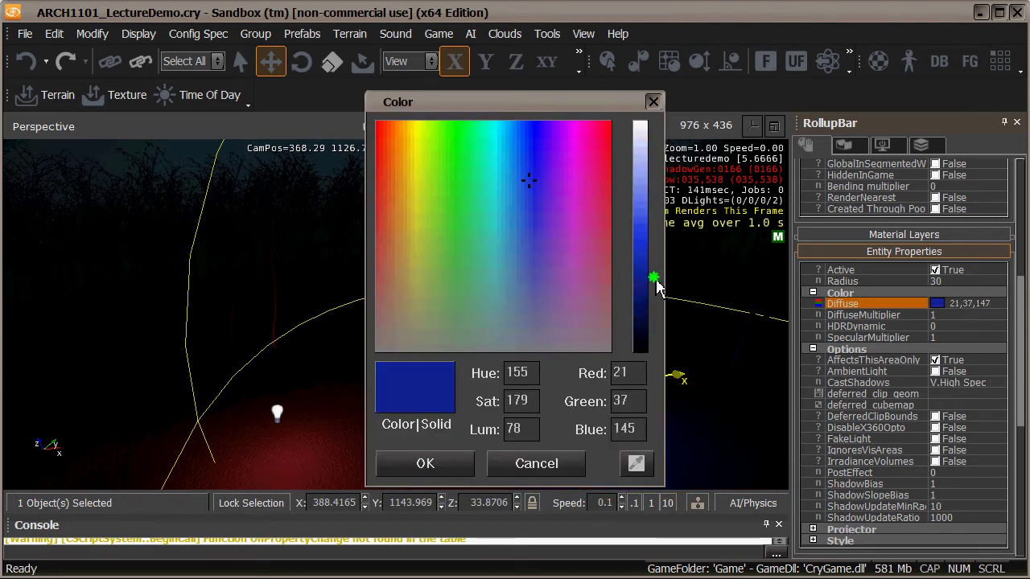
click(458, 461)
Step: Slide the blue light back and forth along X across the model's front, leaving it at about X 393.7
right_drag(530, 361, 532, 363)
drag(698, 348, 756, 369)
right_drag(519, 378, 507, 385)
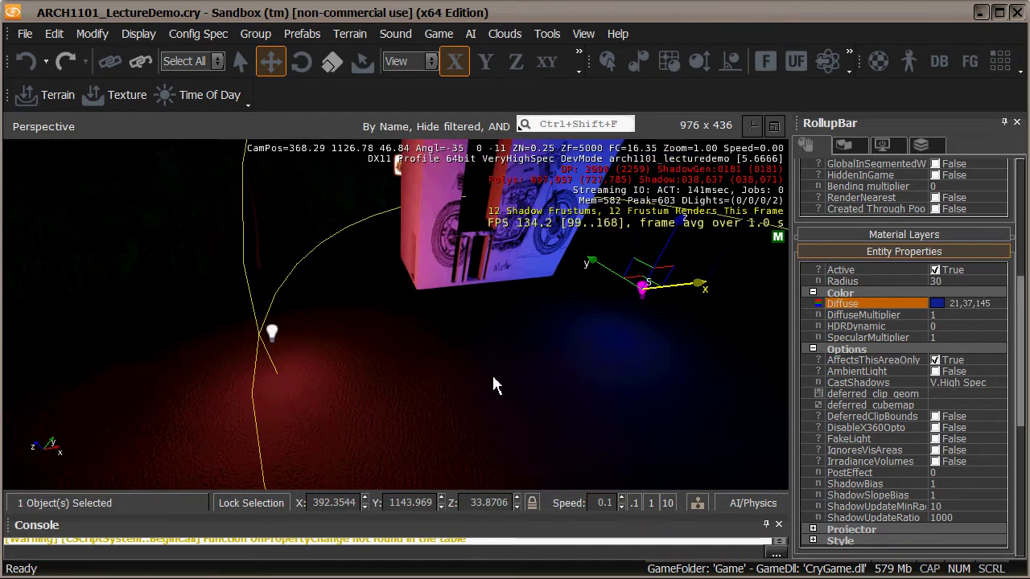
drag(683, 288, 359, 338)
right_drag(474, 374, 478, 379)
drag(324, 441, 670, 387)
Step: Select the red light and shift it along X to about 359.7
click(246, 453)
drag(286, 463, 227, 447)
right_drag(352, 444, 411, 439)
right_drag(623, 414, 616, 414)
Step: Select the blue light and set its DiffuseMultiplier to 20
click(627, 358)
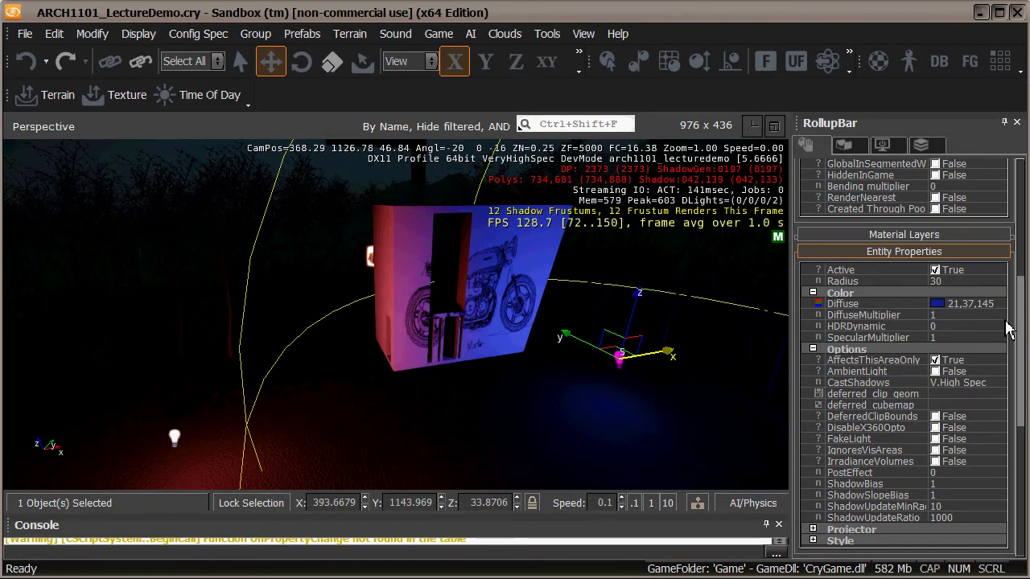
mouse_move(1021, 332)
mouse_down()
mouse_move(1026, 317)
mouse_move(1026, 334)
mouse_up()
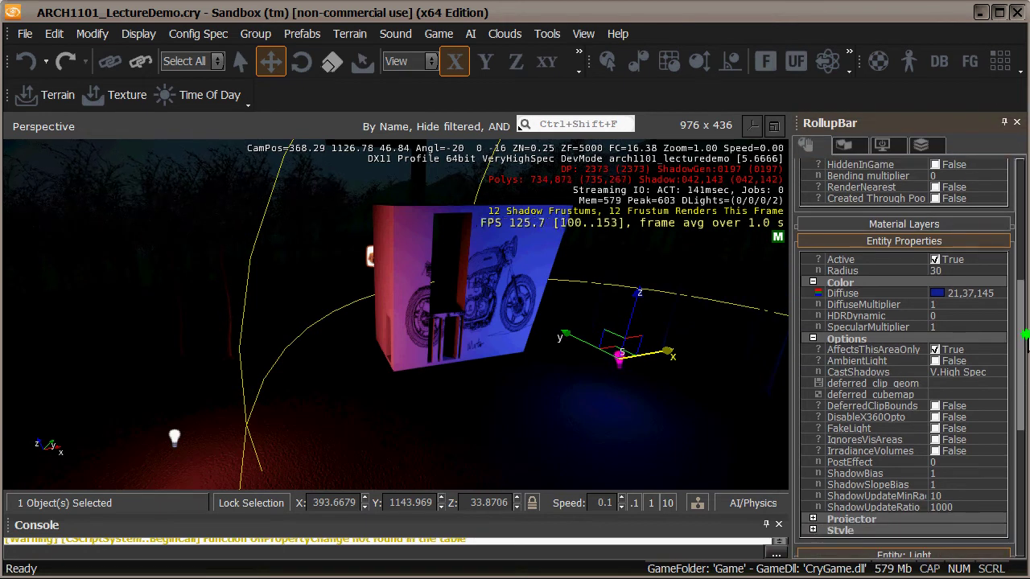
drag(1027, 319, 1026, 318)
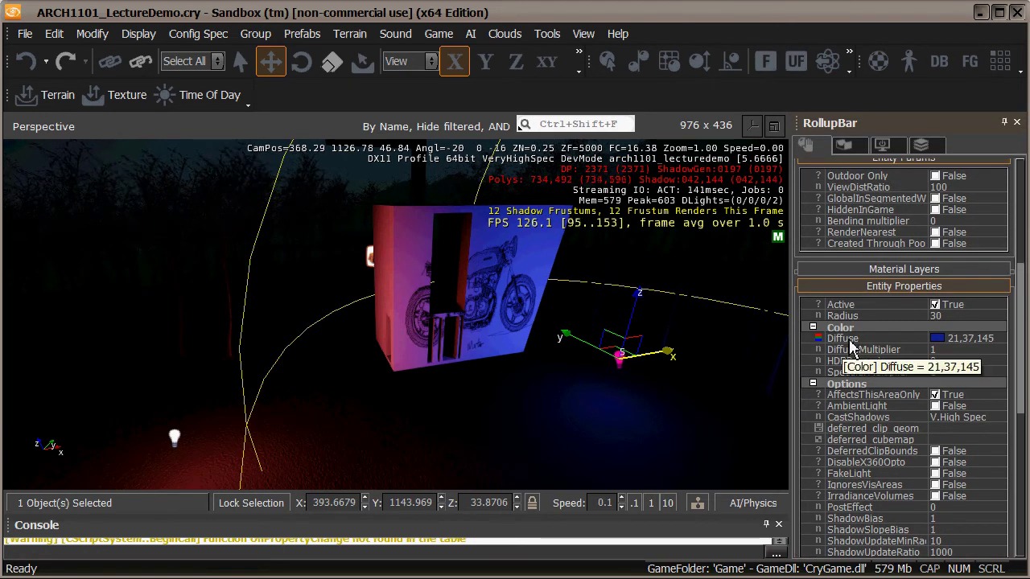
click(941, 352)
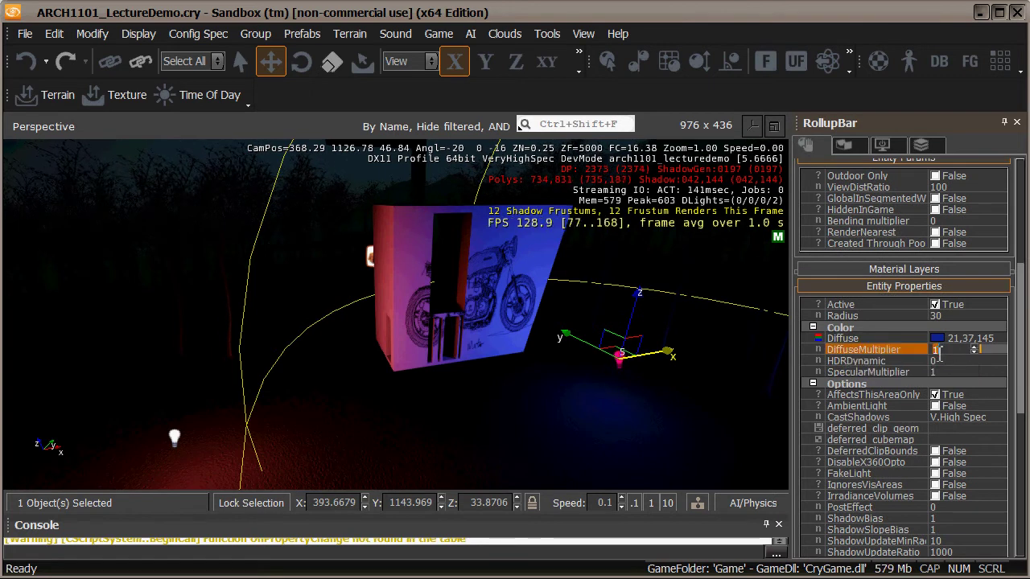
text(2)
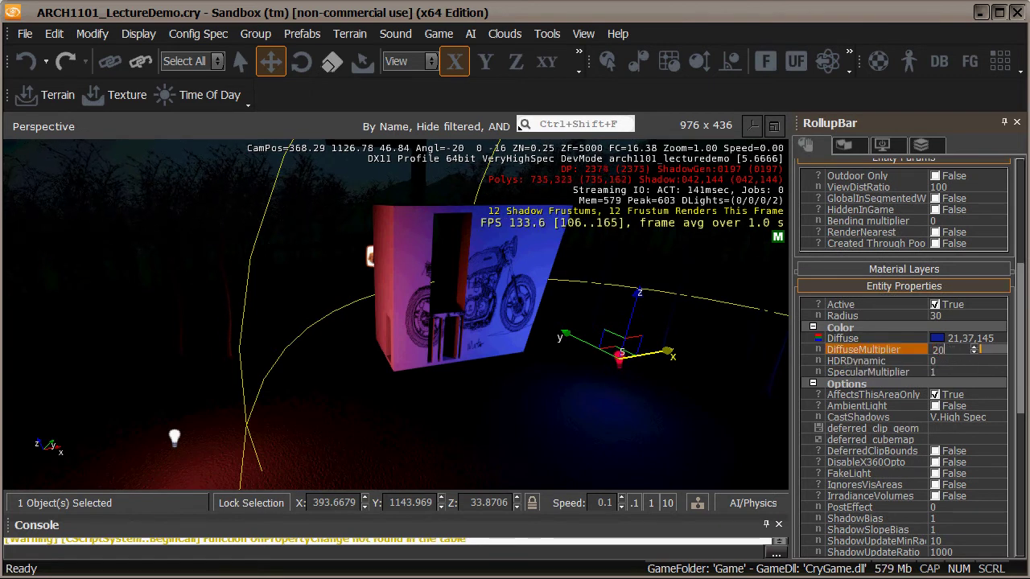
text(0)
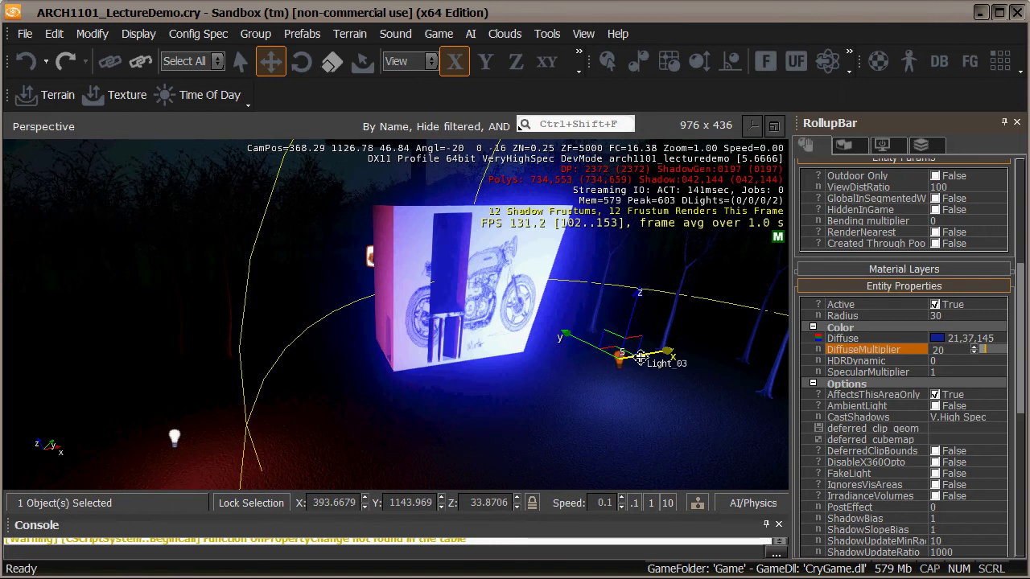
Step: Move the blue light closer to the model, to about X 389.0, Y 1148.5
drag(605, 358, 565, 342)
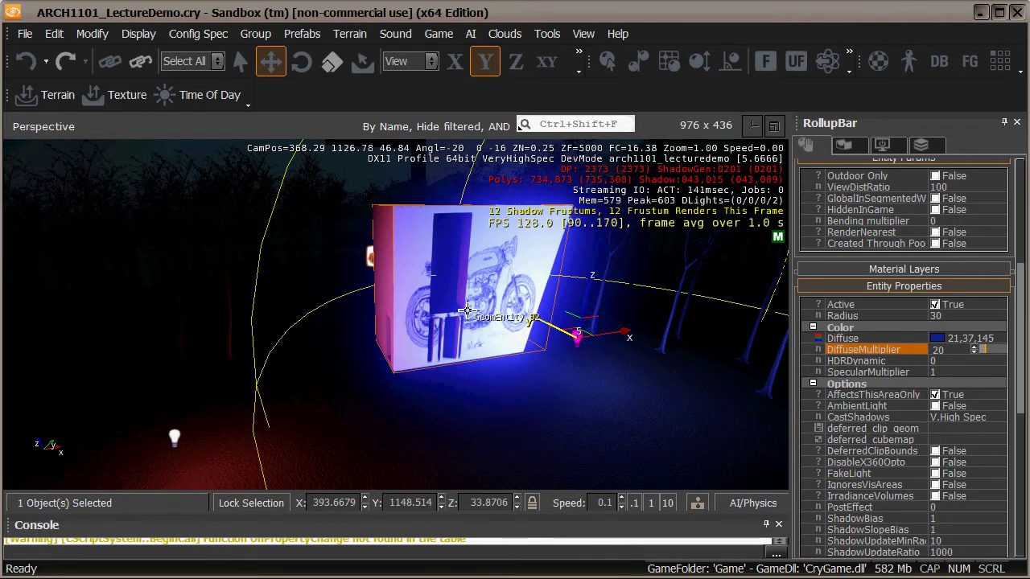
drag(617, 337, 519, 333)
right_drag(447, 400, 394, 400)
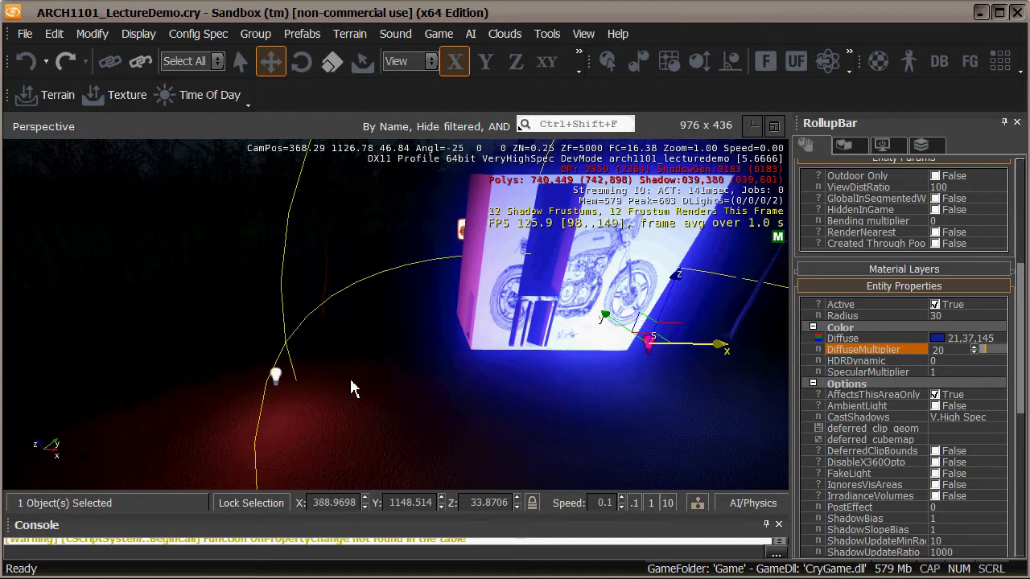
Step: Check the red light, then reselect the blue light and move it inside the model, at about X 380.9, Y 1155.6, Z 31.8
click(276, 376)
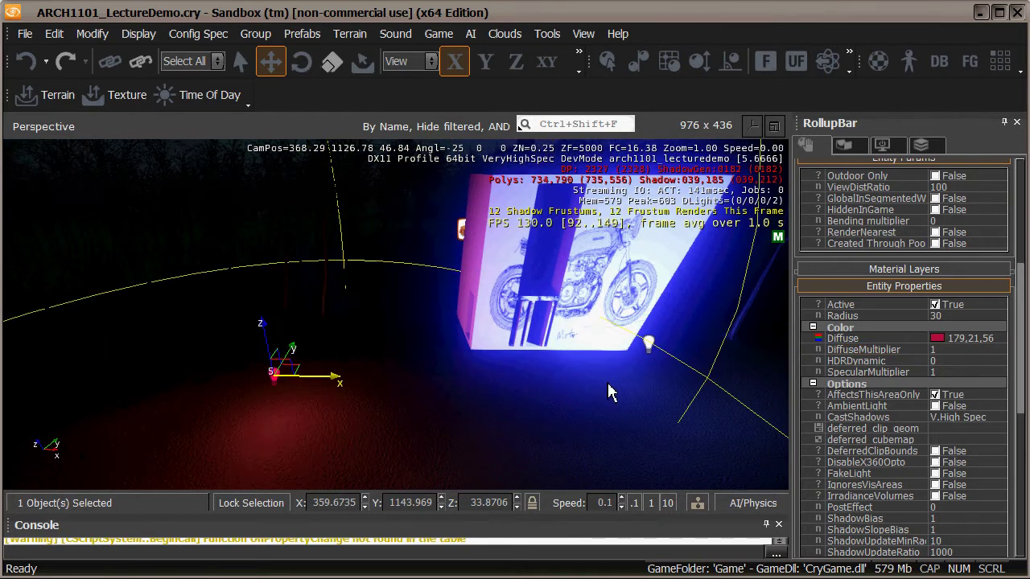
click(648, 342)
right_drag(573, 403, 574, 403)
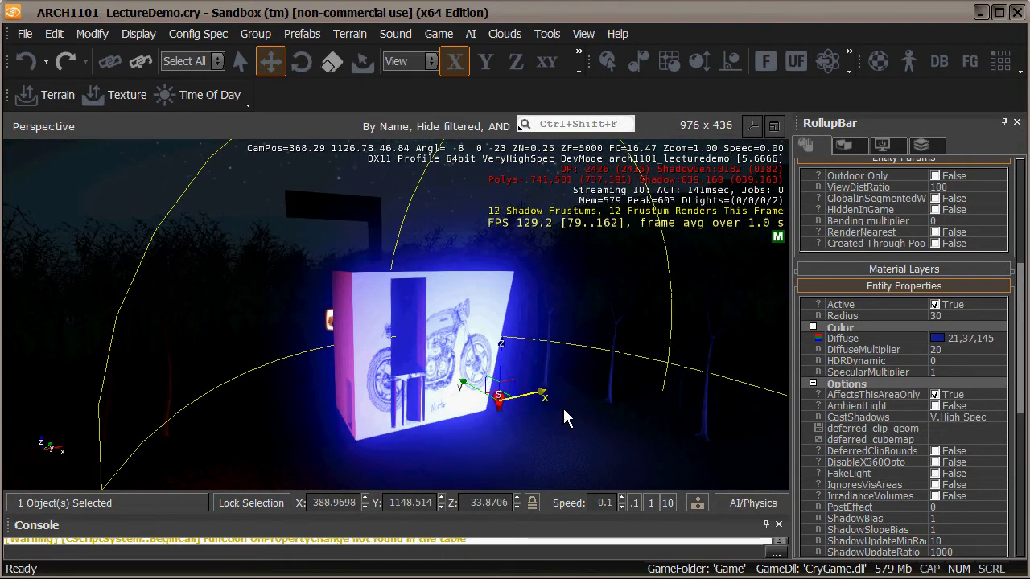
drag(523, 396, 419, 401)
right_drag(467, 455, 469, 460)
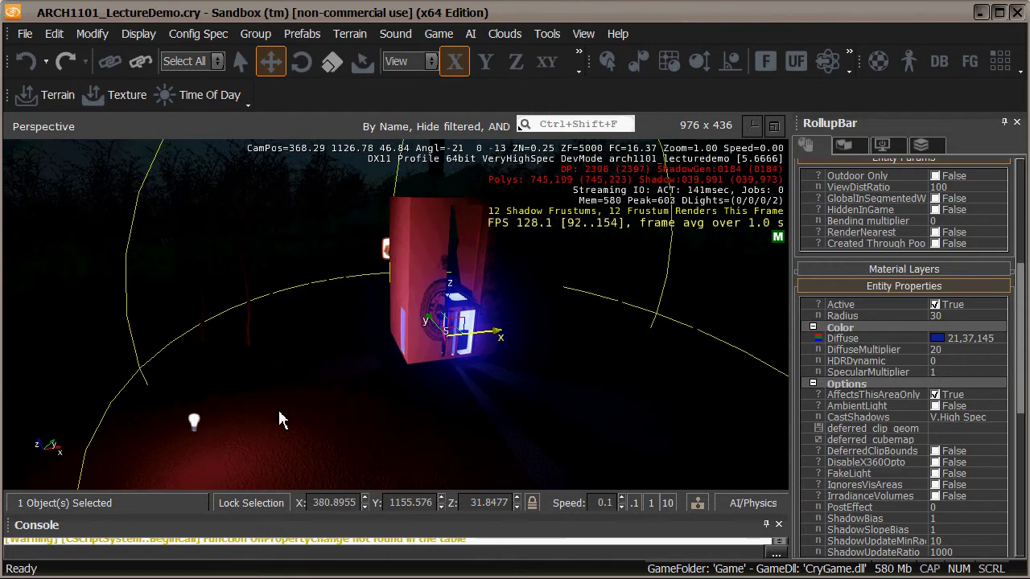
Step: Select the red light and move it along X to about 372.7, in front of the model
click(194, 422)
drag(242, 418, 447, 388)
right_drag(536, 413, 539, 424)
key(w)
key(d)
key(w)
right_drag(502, 357, 503, 359)
key(s)
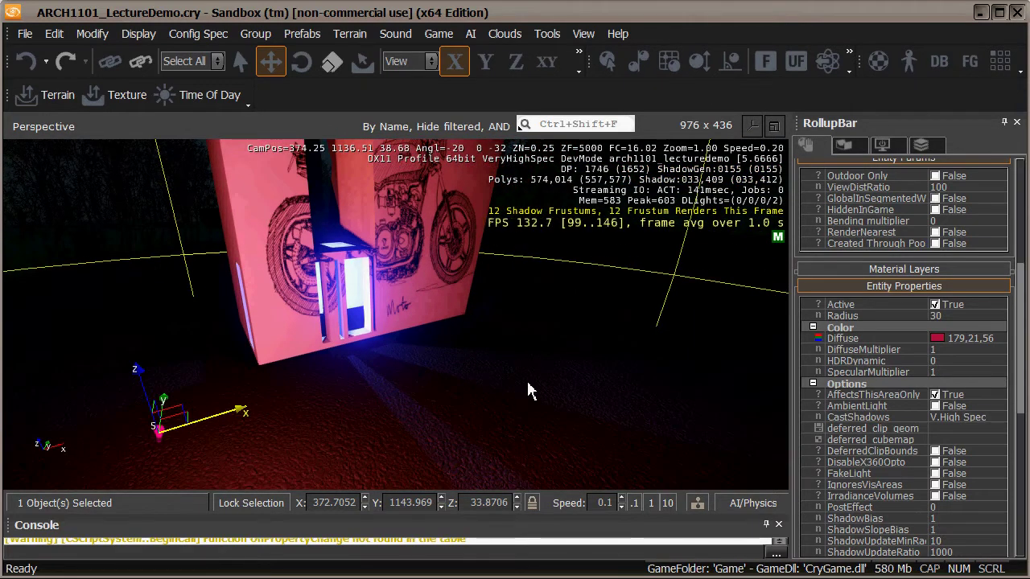
Step: Shift the red light further along X across the model's front, deselect it and inspect the combined red and blue lighting
right_drag(484, 443, 483, 443)
drag(253, 427, 327, 413)
right_drag(460, 411, 456, 414)
key(a)
key(s)
key(s)
click(527, 438)
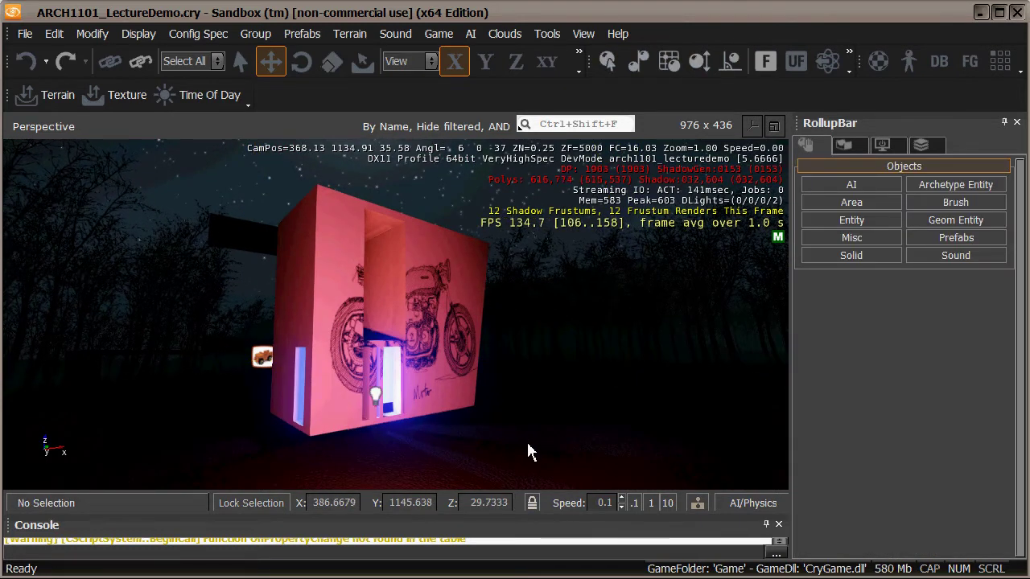
right_drag(547, 378, 558, 361)
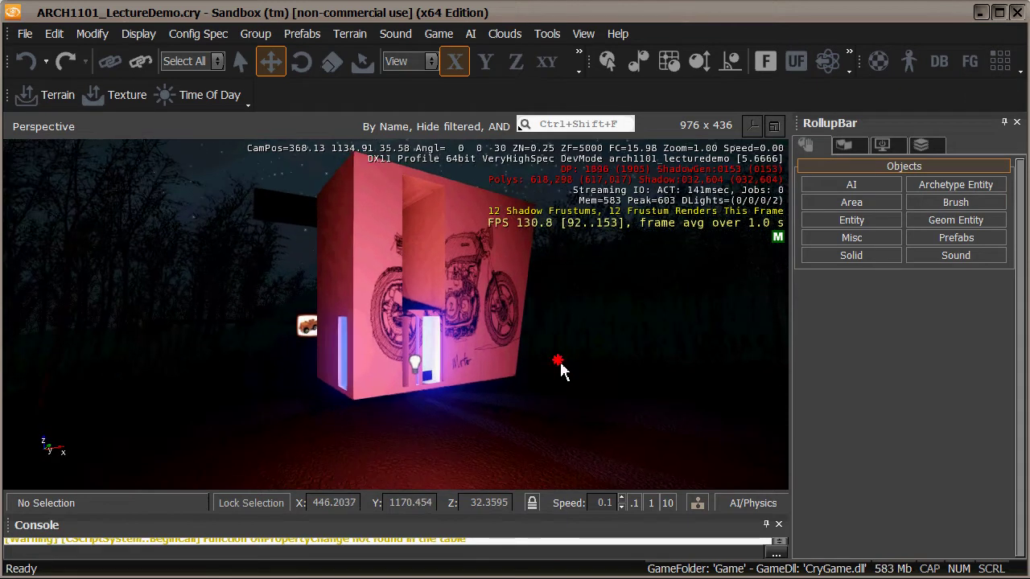
Step: Move the red light along X to about 372.8, away from the model's front corner, and deactivate it
click(417, 364)
right_drag(580, 358, 584, 368)
key(d)
key(w)
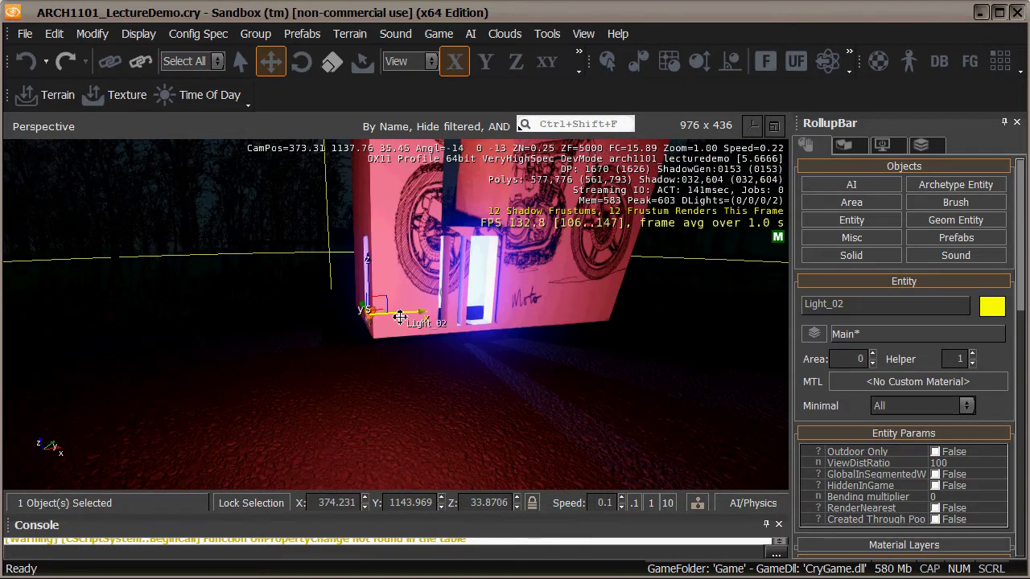
drag(399, 316, 332, 318)
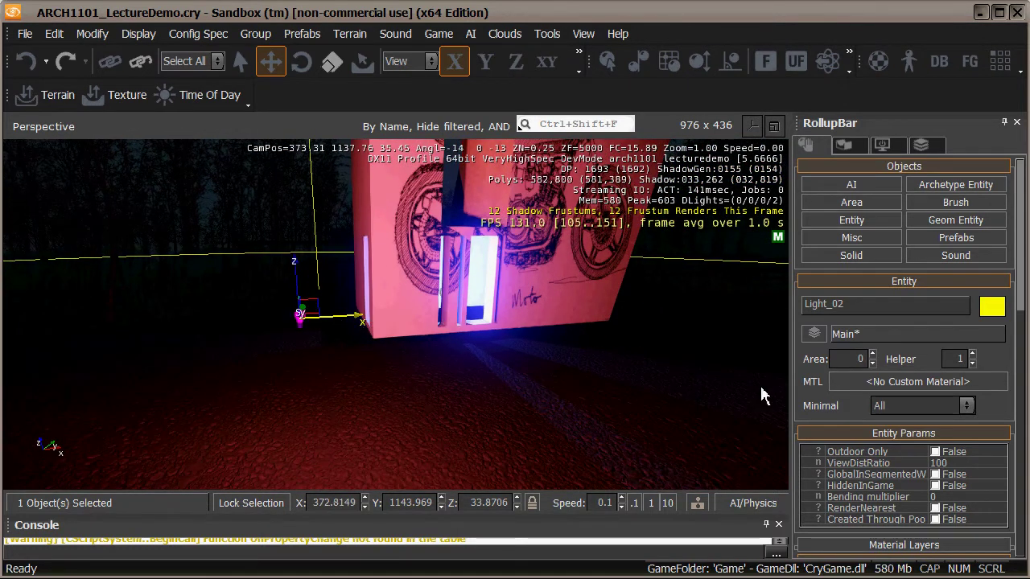
drag(1023, 304, 1023, 389)
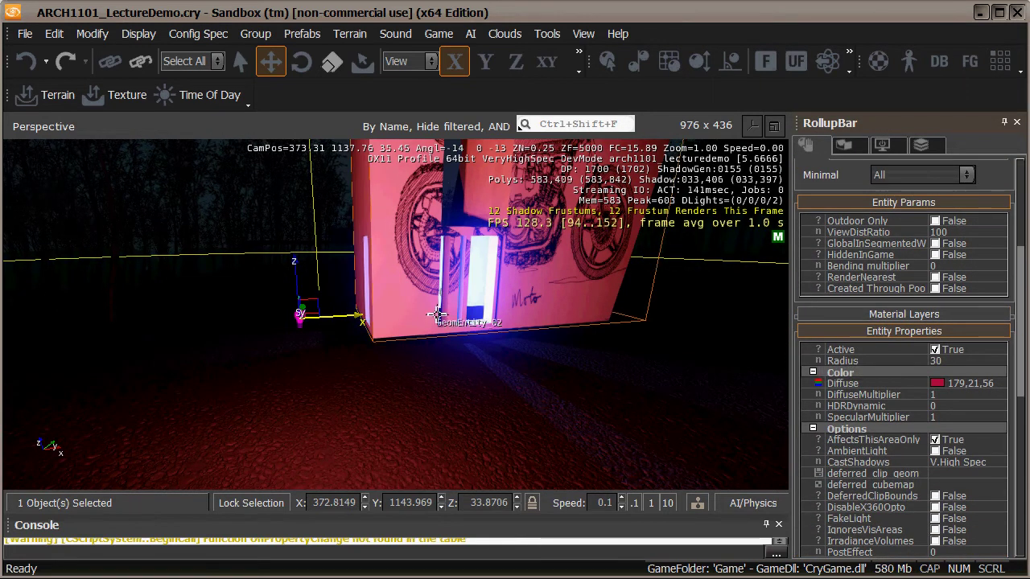
click(935, 350)
Step: Select the blue light inside the model and open its diffuse colour for editing
right_drag(553, 348, 553, 352)
key(w)
key(w)
right_drag(484, 317, 511, 324)
click(377, 315)
key(s)
click(953, 384)
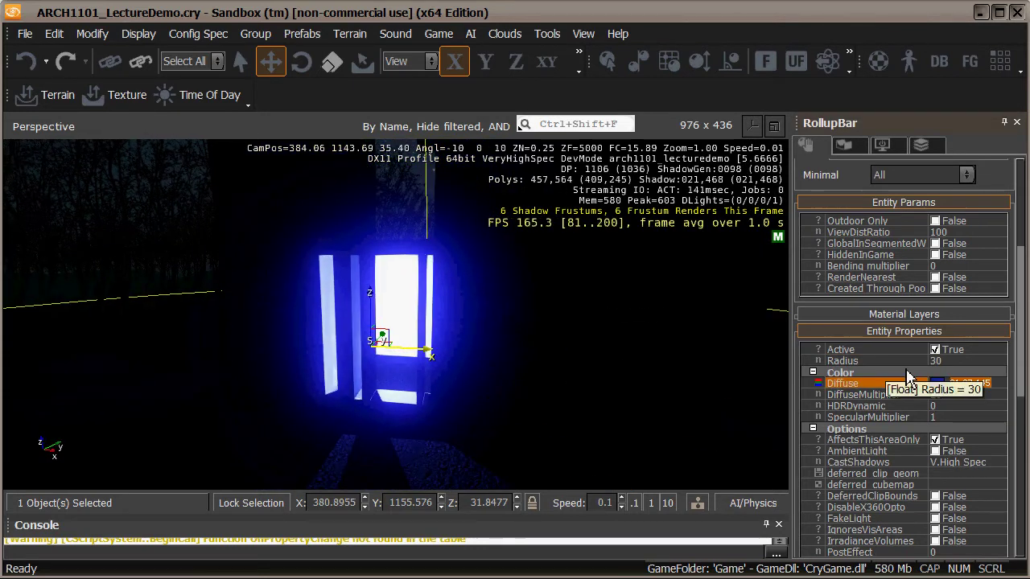
click(936, 385)
Step: Try olive, orange, yellow and green diffuse colours on the interior light, with the luminance raised to 153
click(415, 210)
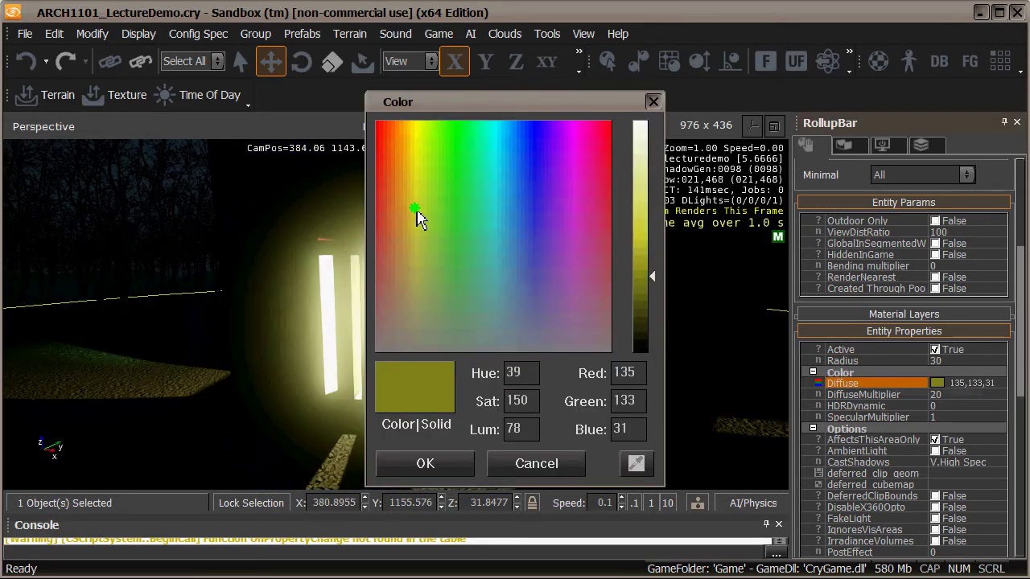
drag(418, 168, 667, 105)
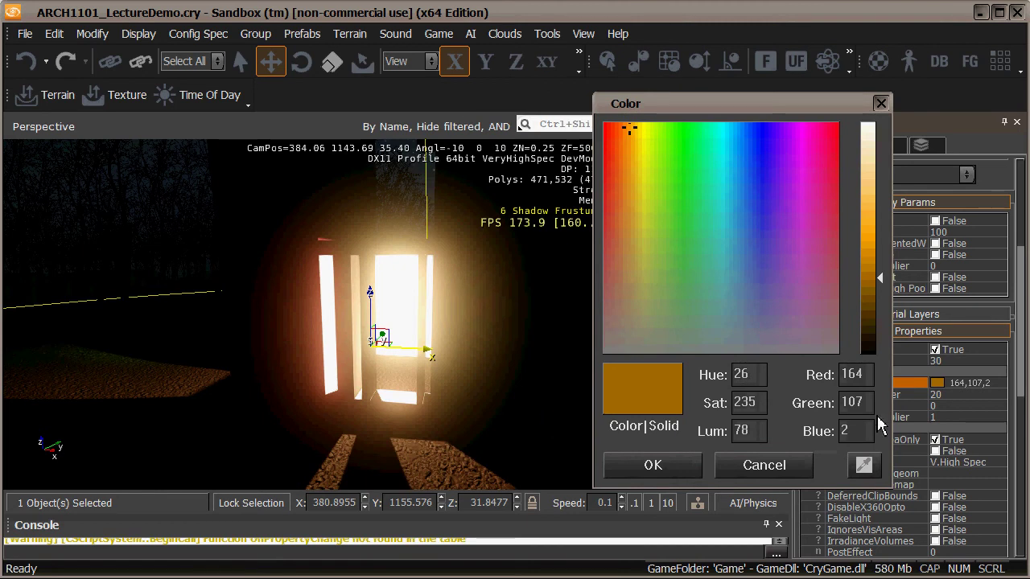
drag(880, 278, 879, 216)
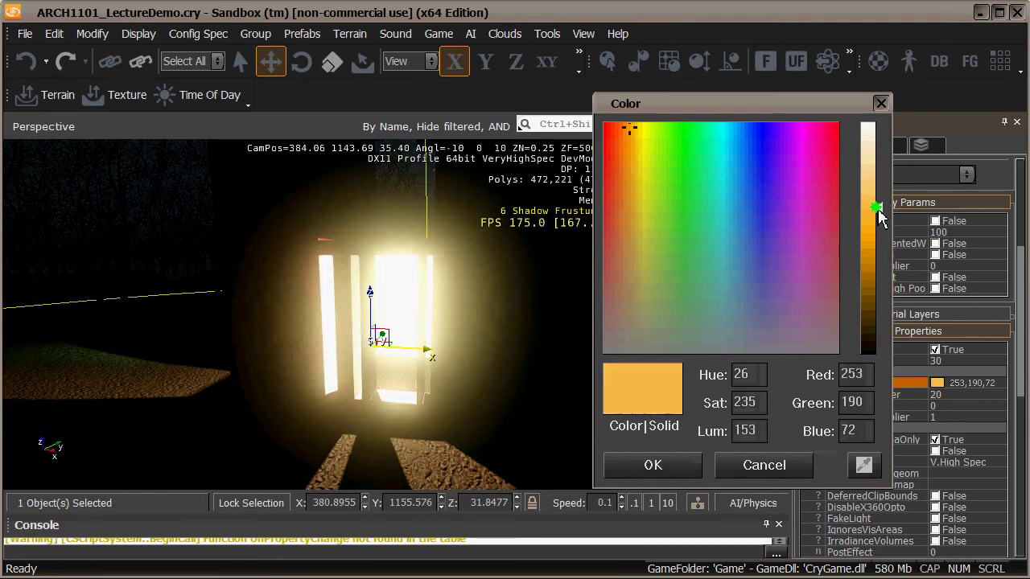
click(643, 170)
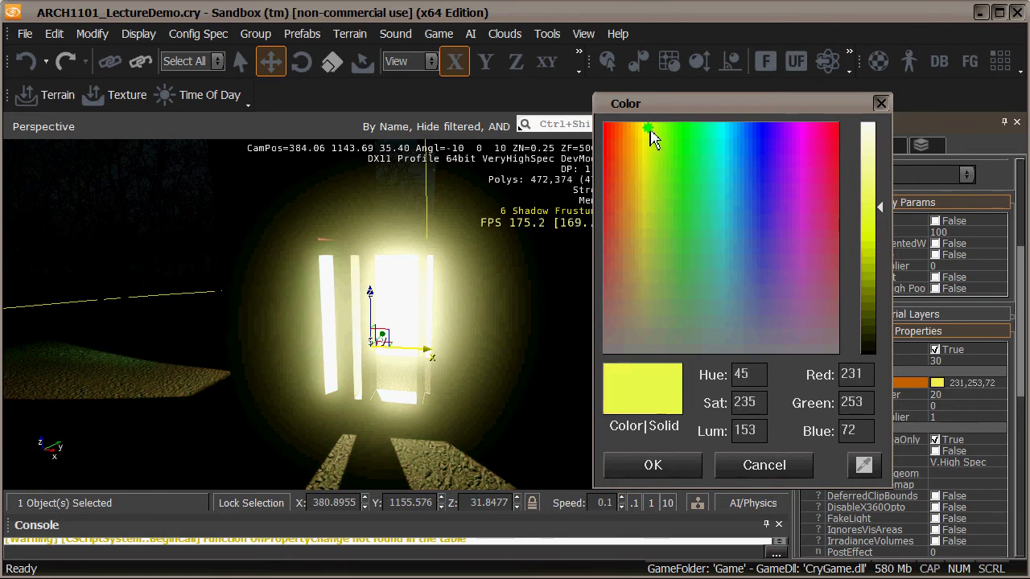
drag(647, 132, 690, 142)
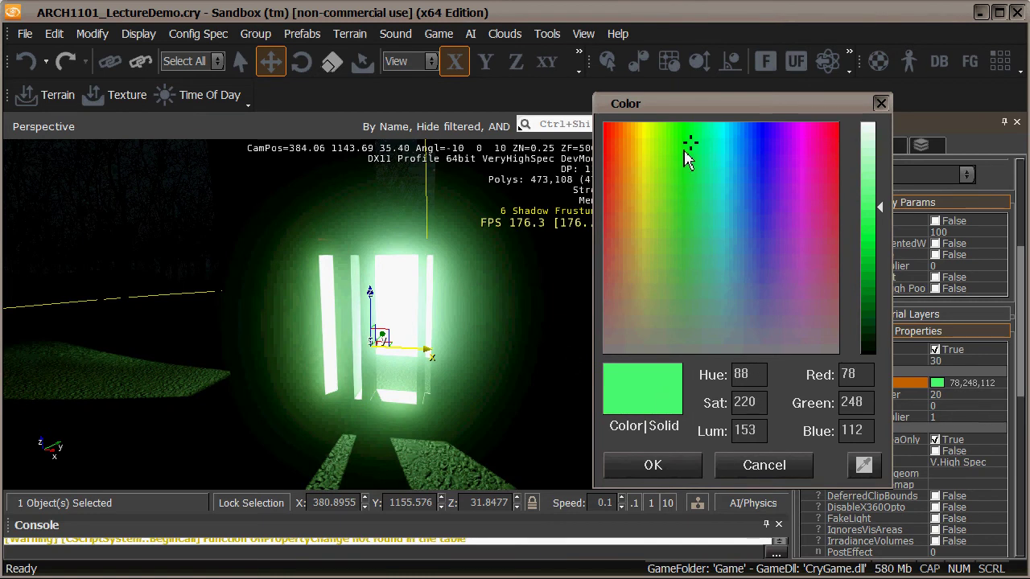
Step: Set the interior light's diffuse colour to warm orange, RGB 225, 160, 26
drag(694, 185, 638, 180)
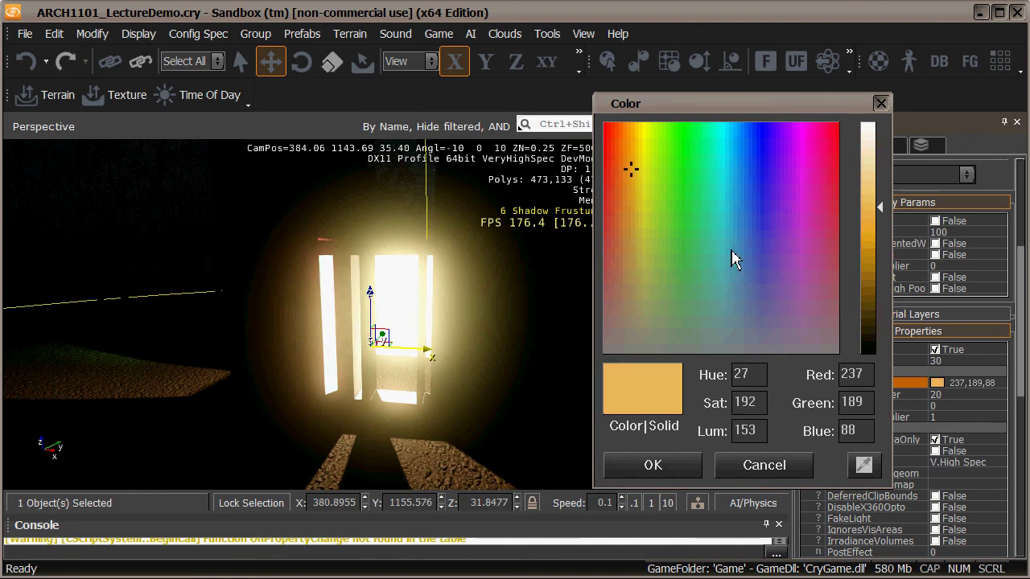
drag(881, 211, 885, 249)
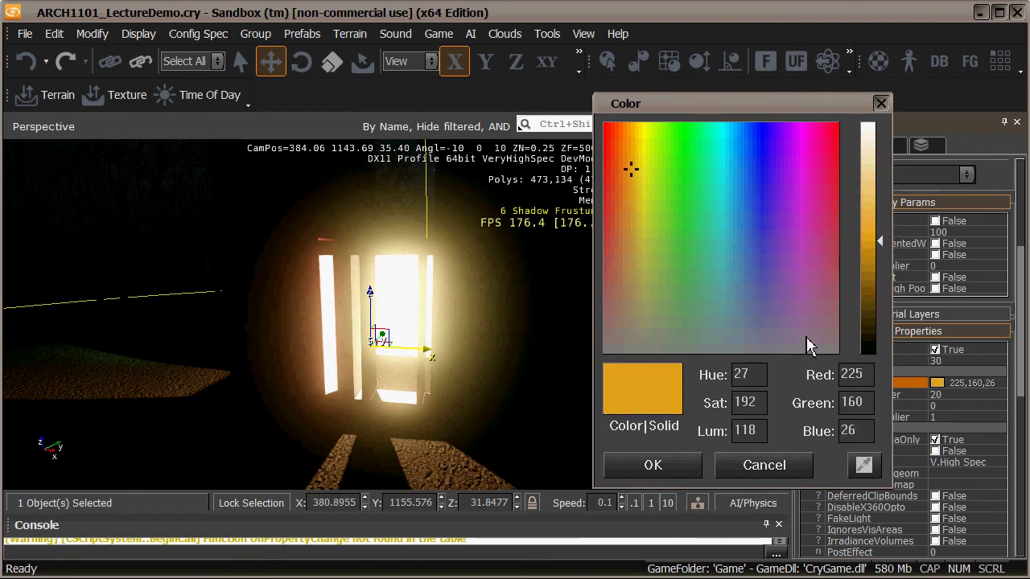
click(700, 465)
Step: Set the interior light's DiffuseMultiplier to 5
right_drag(554, 314, 555, 317)
key(a)
key(s)
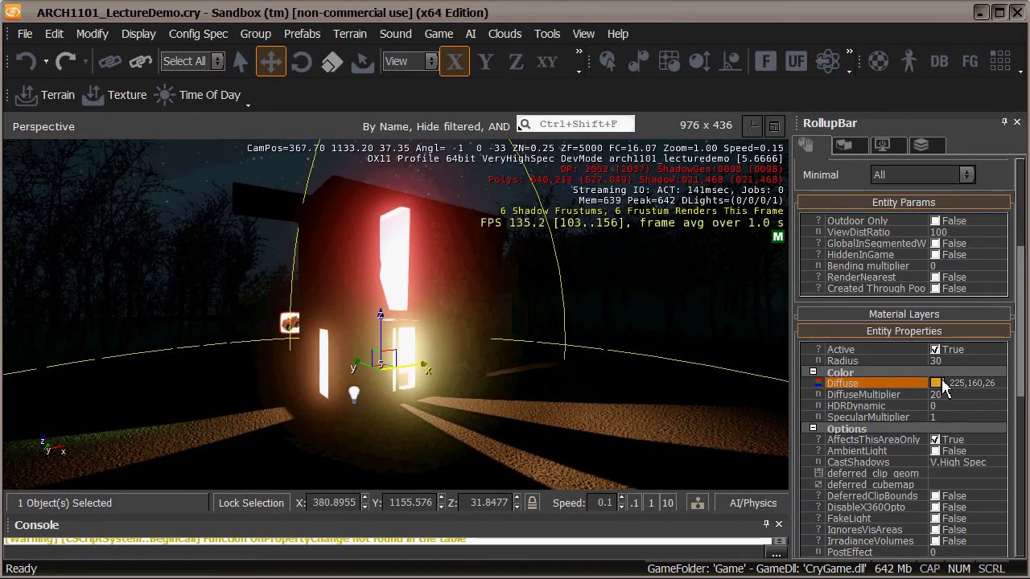
click(953, 395)
text(5)
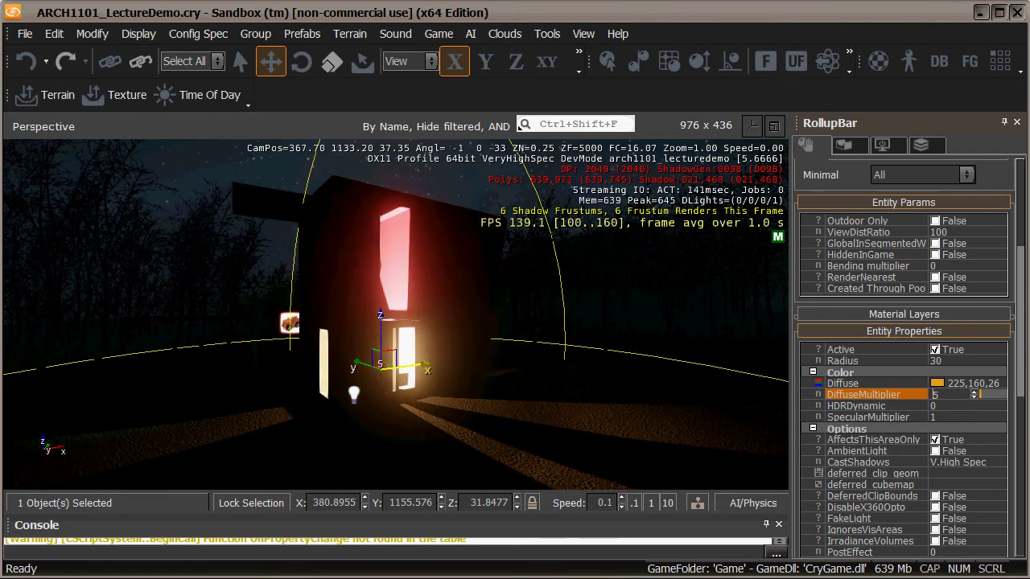
Step: Move the orange interior light along X to about 379.8 and inspect its glow through the model's openings
right_drag(591, 370, 593, 376)
right_drag(496, 315, 497, 315)
drag(334, 400, 291, 393)
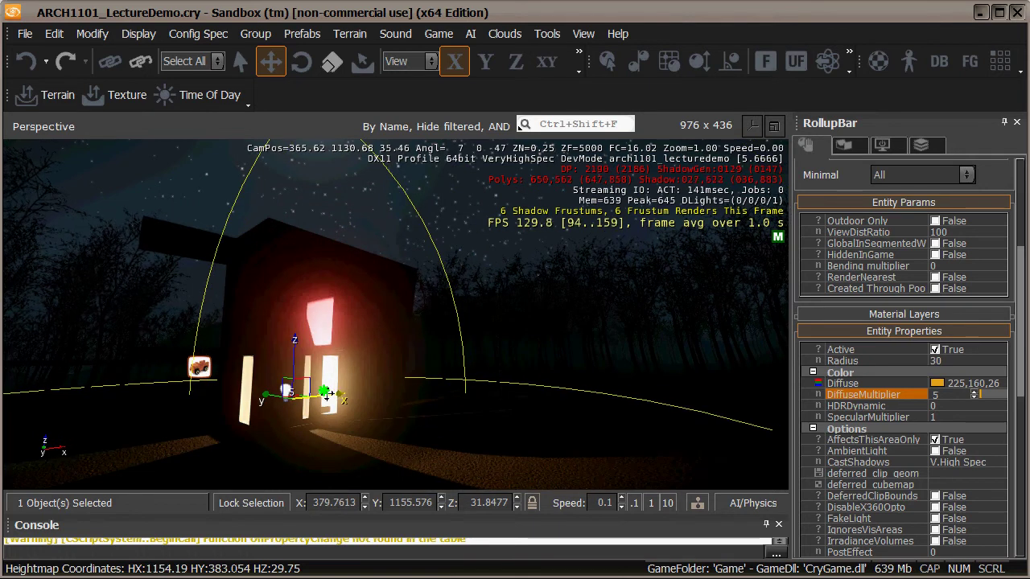
mouse_move(448, 432)
right_down()
mouse_move(487, 411)
mouse_move(492, 420)
right_up()
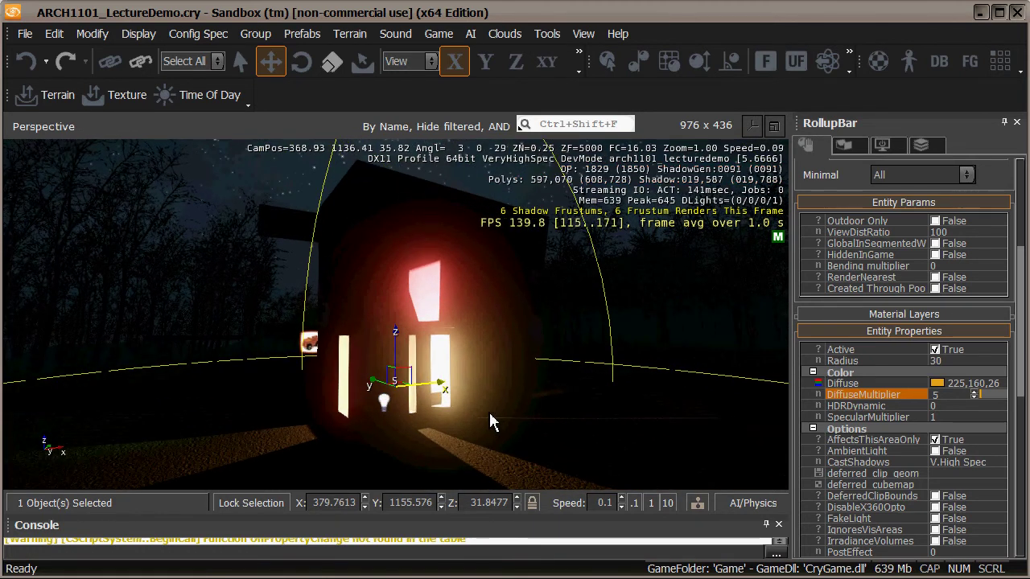